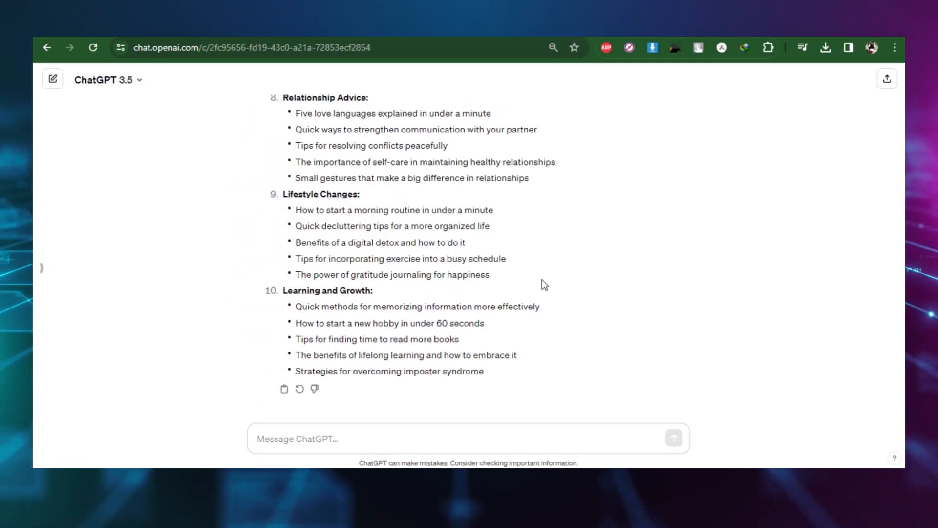
Compose a prompt reading "write a 60 seconds article on this topic:" followed by the copied topic "The power of the Pomodoro Technique for time management"
scroll(526, 277, "up", 15)
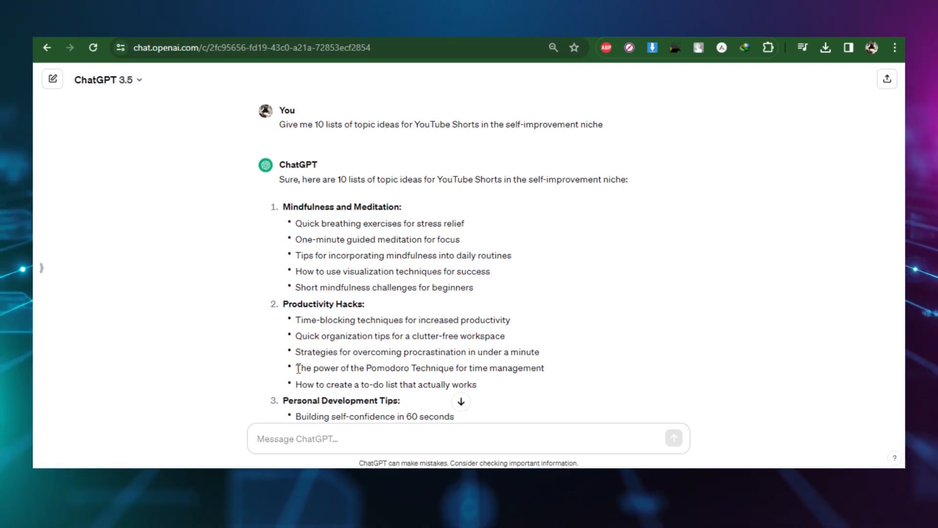
left_click_drag(297, 367, 547, 369)
key("ctrl+c")
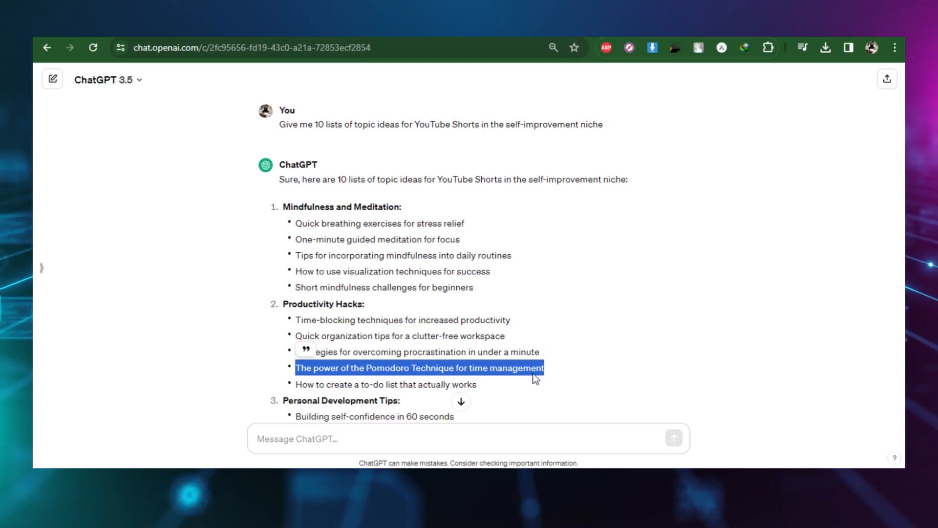
left_click(405, 440)
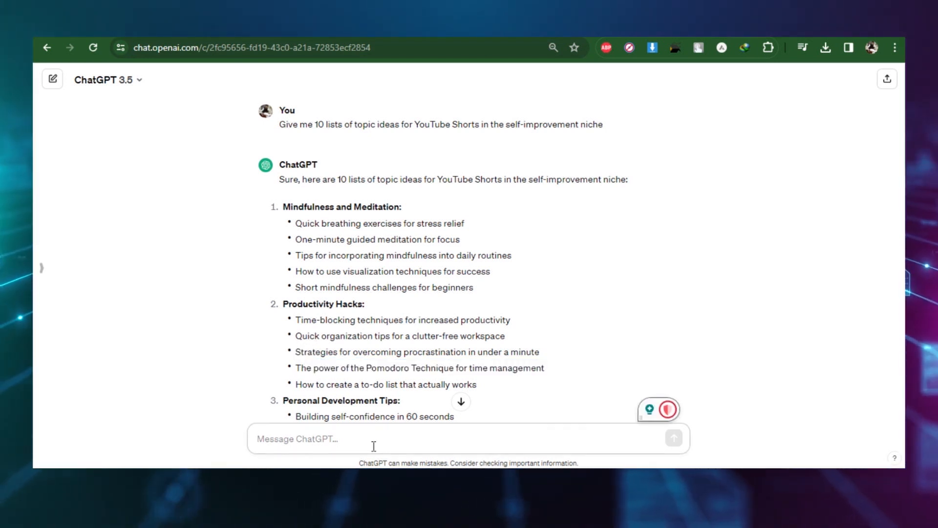
key("ctrl+v")
left_click(258, 439)
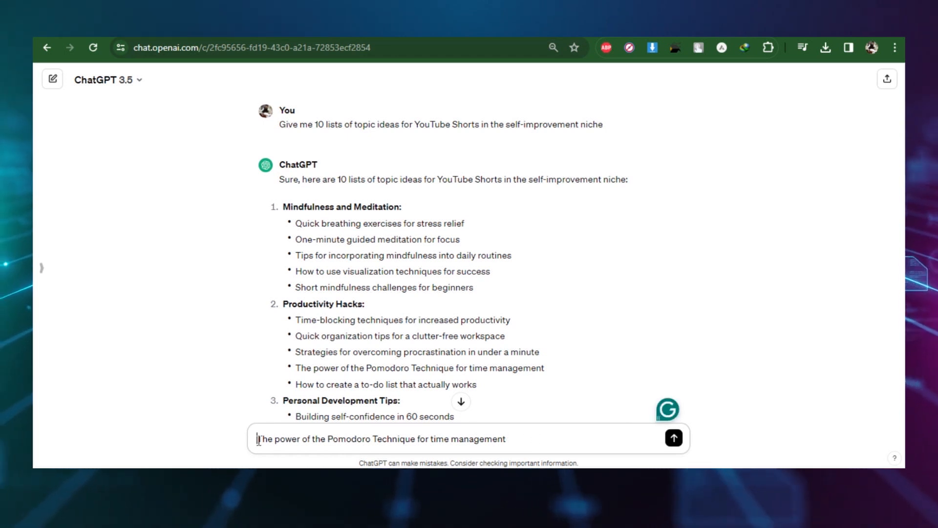
type("write a 60 seconds article on this topic:")
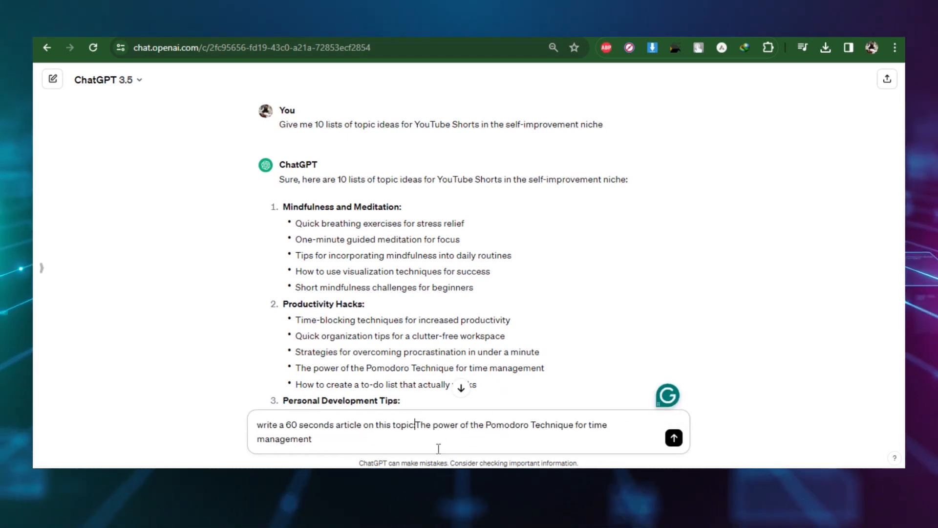
Append ". make each paragraph short and to the point. Start with here are, keep it less than 700 characters" and send the prompt
left_click(436, 437)
type(".")
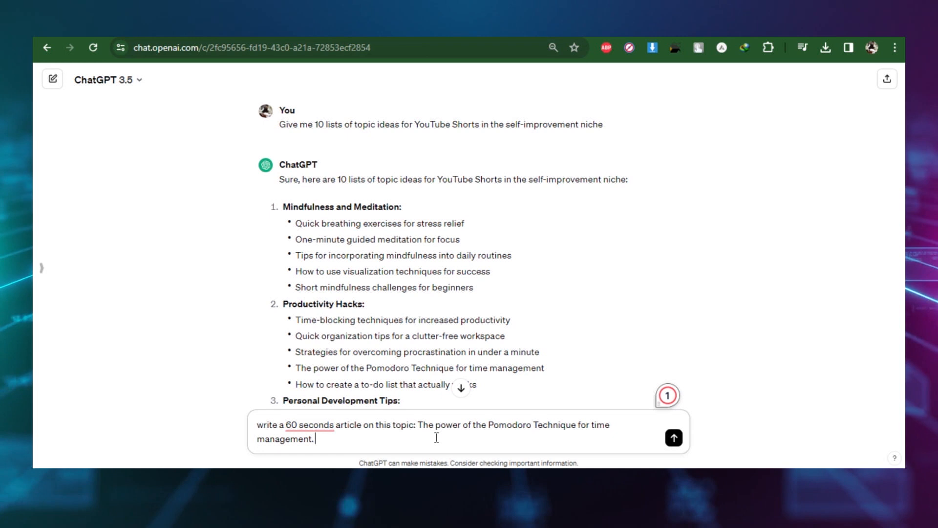
type(" make each paragraph short and to the point. Start with here are, keep it less than 700 characters")
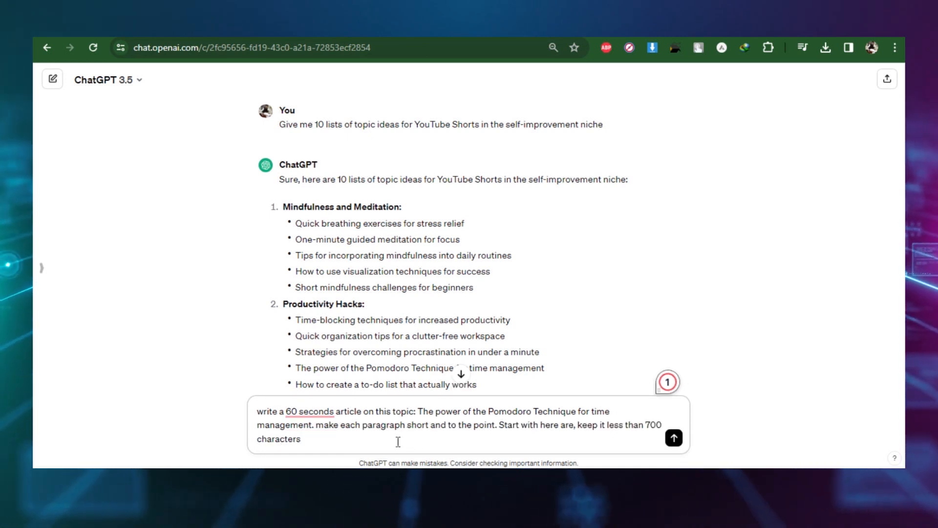
left_click_drag(356, 438, 234, 405)
left_click(393, 439)
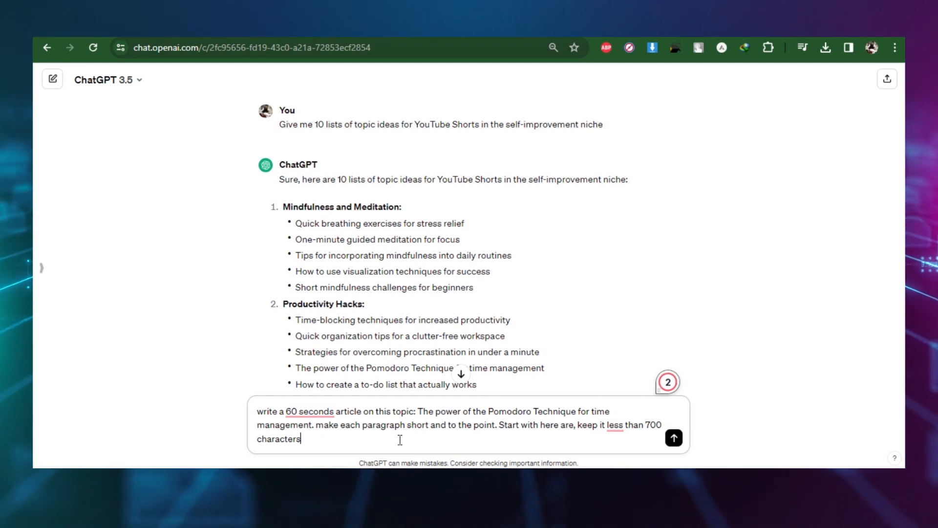
key("Return")
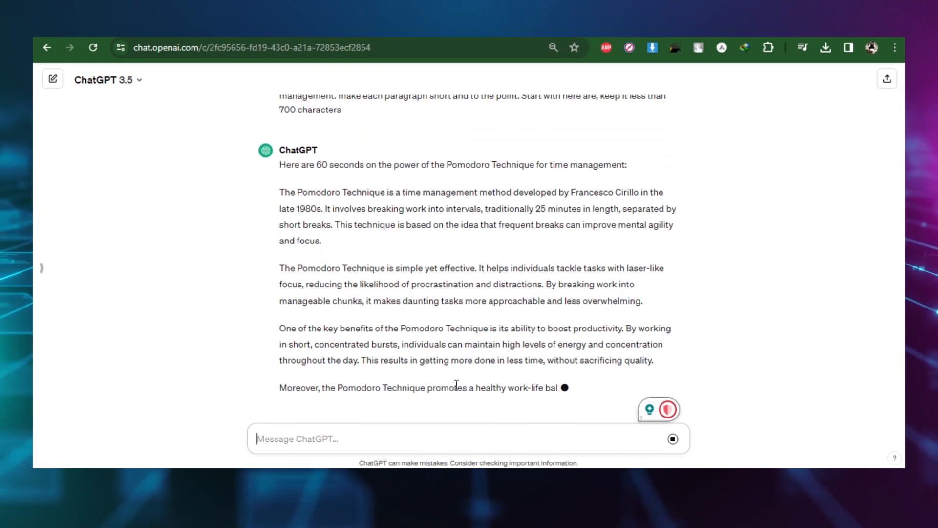
Copy the whole generated Pomodoro article from ChatGPT and paste it into the blank Google Docs document
scroll(279, 199, "up", 2)
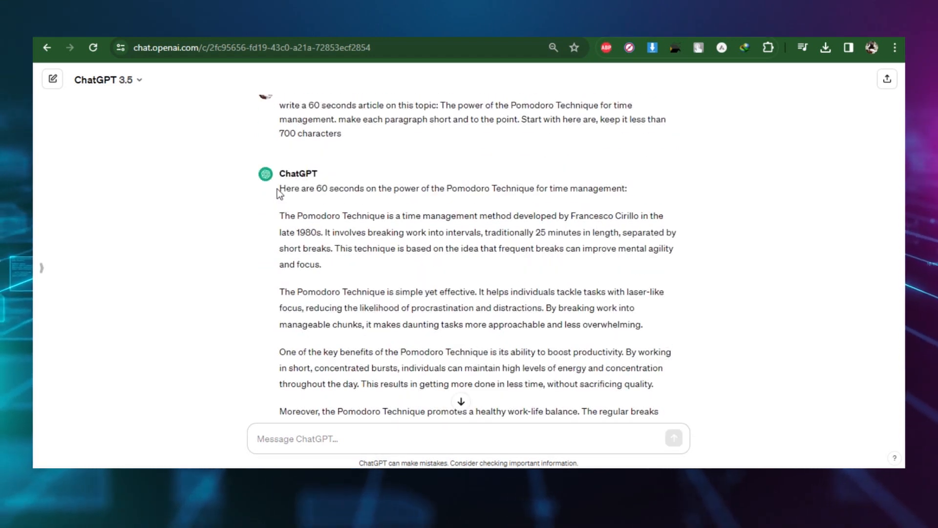
left_click_drag(279, 189, 625, 190)
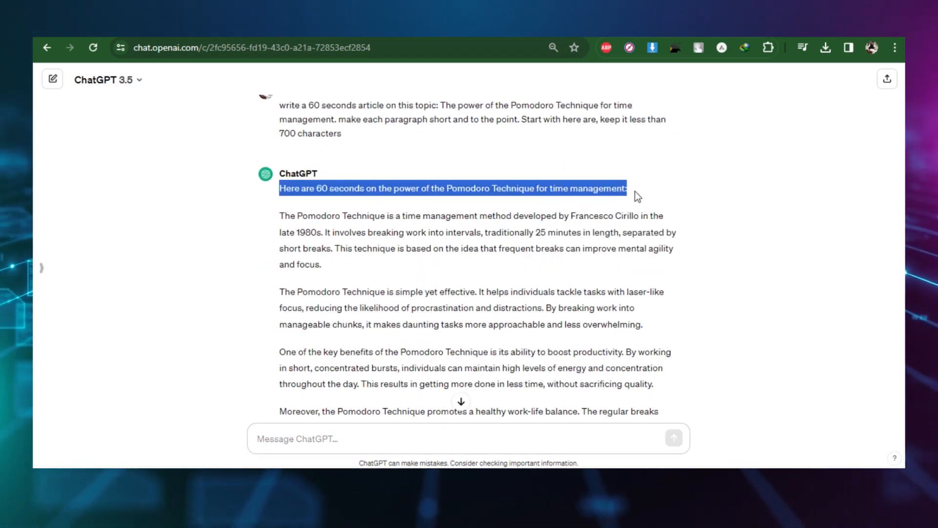
left_click(534, 277)
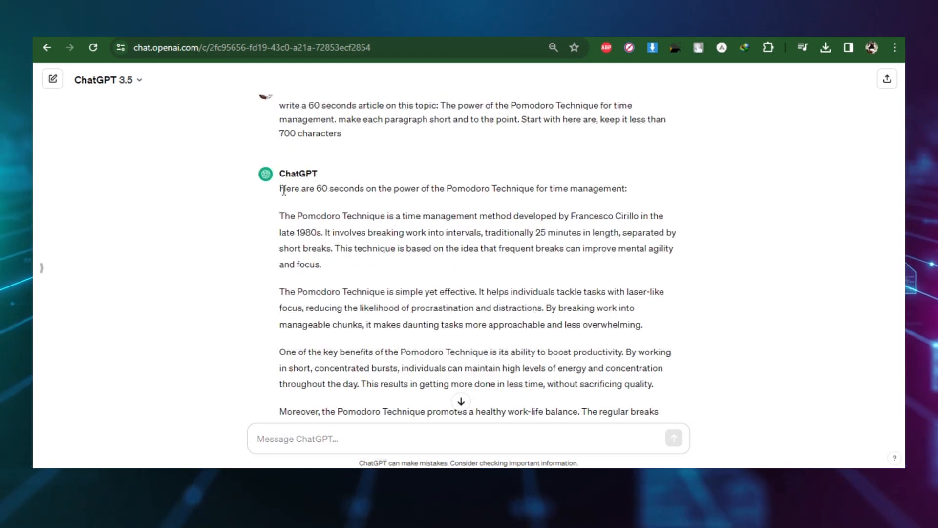
left_click_drag(283, 189, 587, 371)
left_click(534, 260)
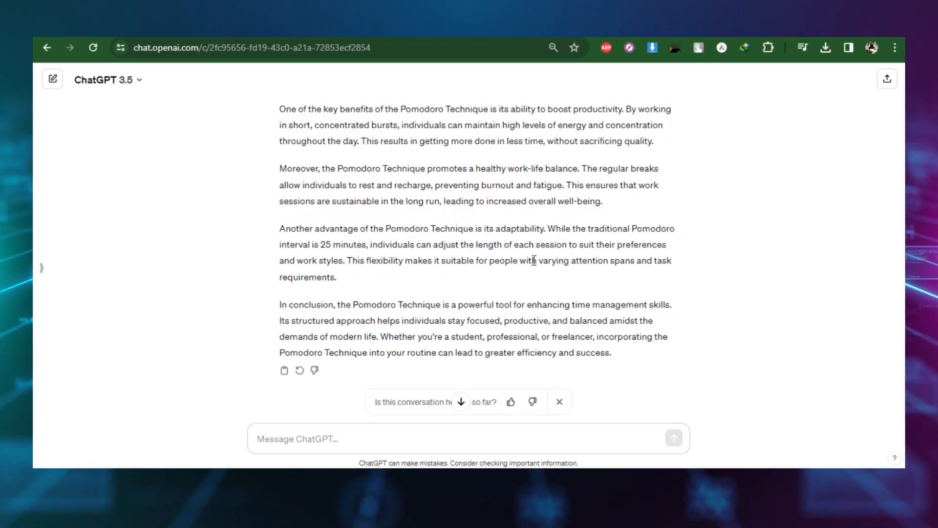
scroll(534, 261, "up", 5)
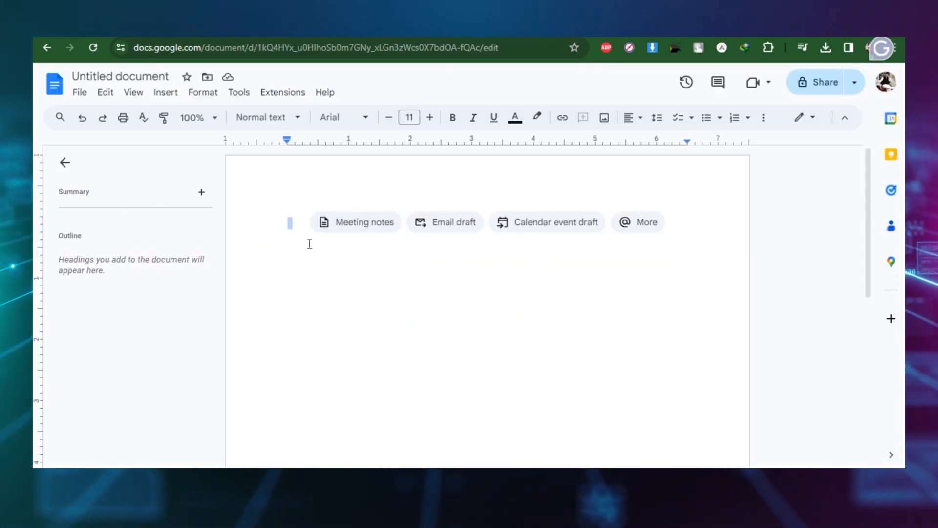
key("ctrl+v")
Replace "60 seconds" with "5 Secret Tips" in the opening line and number the following paragraphs 1 to 5
scroll(313, 245, "up", 5)
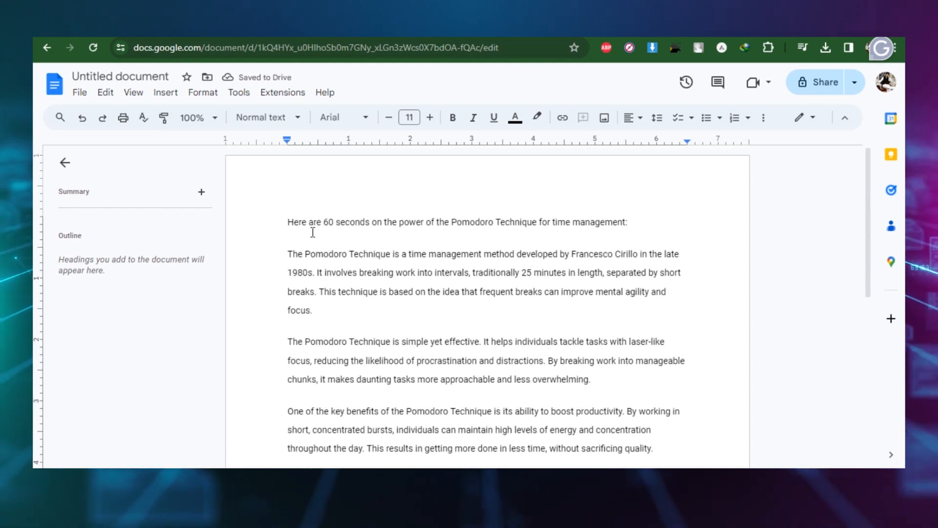
type("5 Secret Tips")
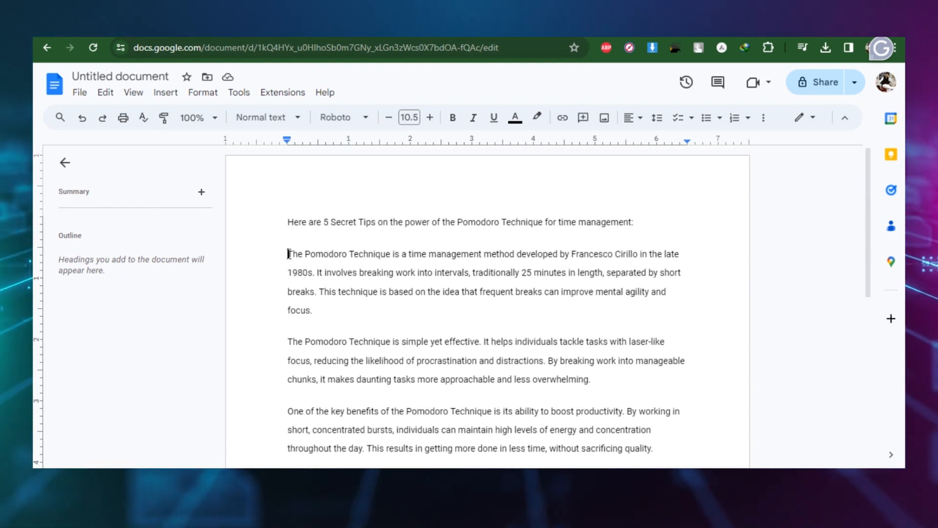
left_click(289, 253)
type("1.")
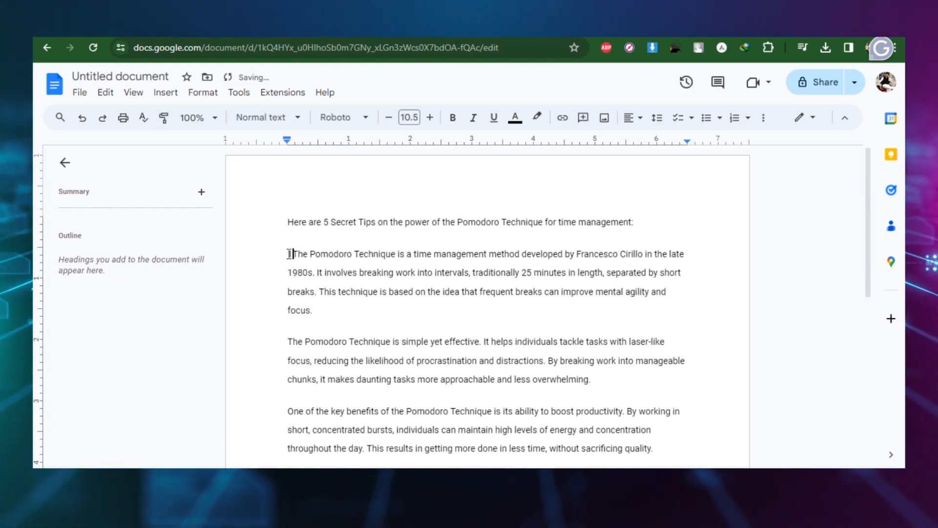
type("2.")
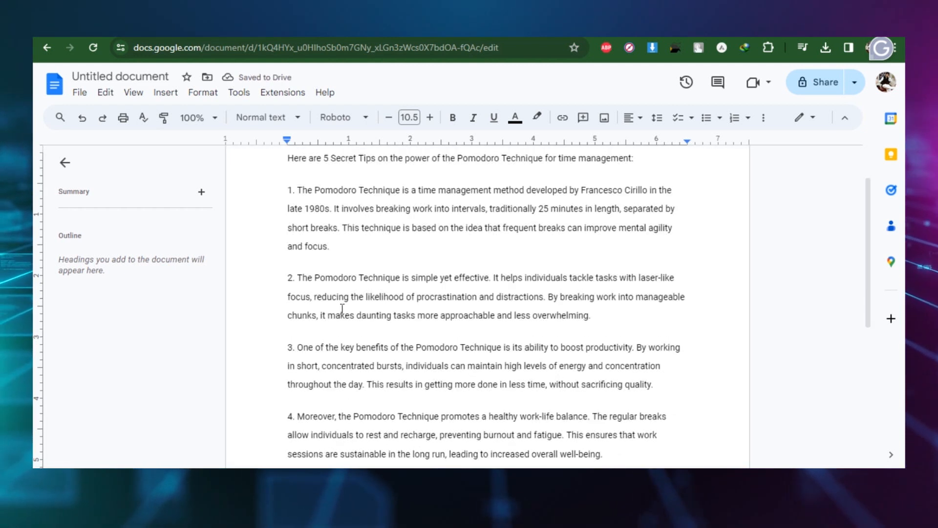
Shorten the numbered tips and the conclusion by deleting their trailing sentences
left_click_drag(342, 227, 330, 246)
key("BackSpace")
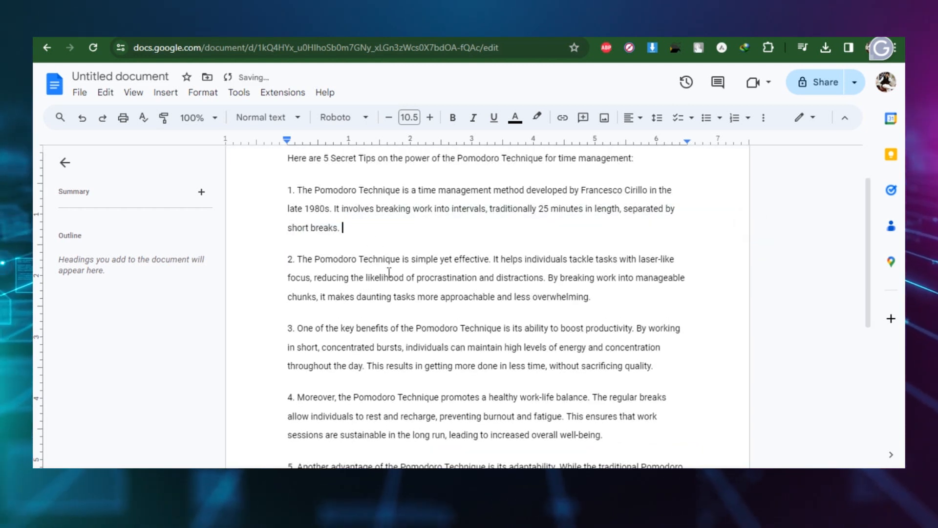
left_click_drag(605, 296, 549, 280)
key("BackSpace")
scroll(561, 321, "down", 1)
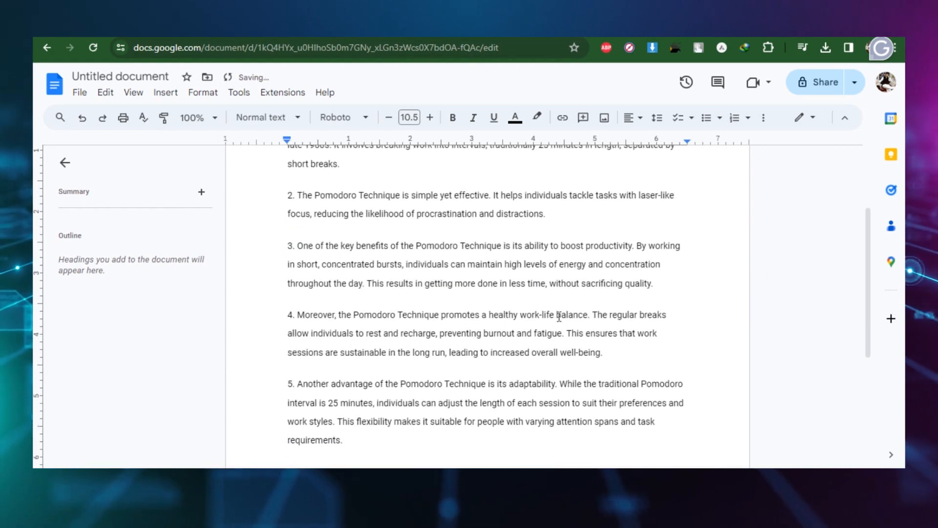
left_click_drag(658, 342, 450, 341)
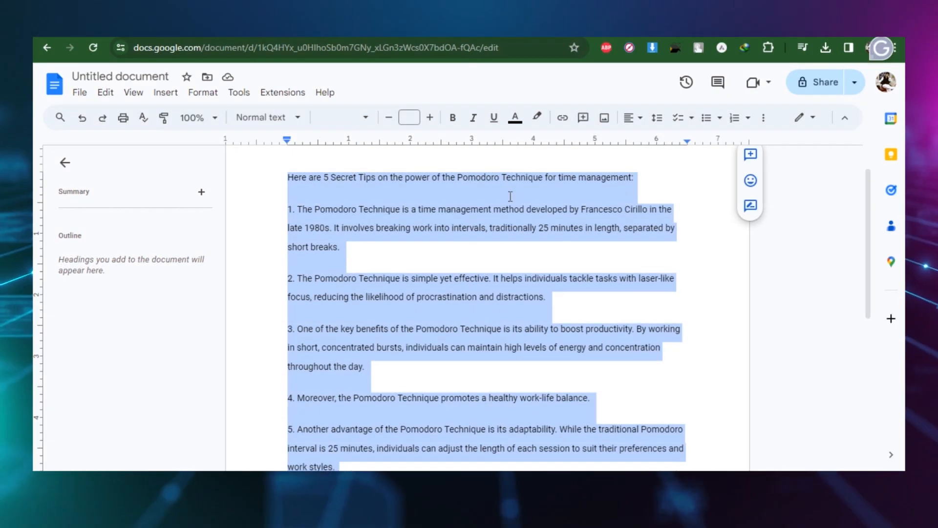
Switch to Pictory, start a Script to Video project and paste the shortened Pomodoro script into the script editor
left_click(881, 48)
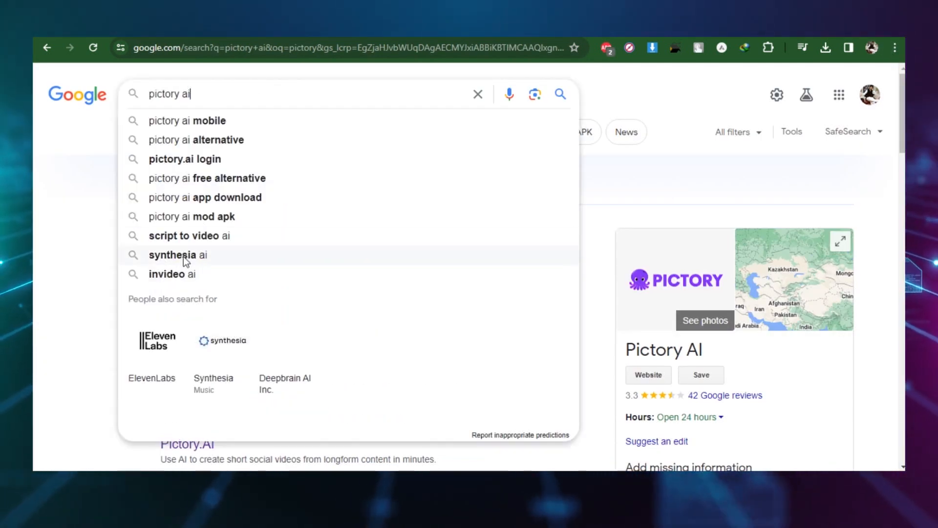
left_click(106, 220)
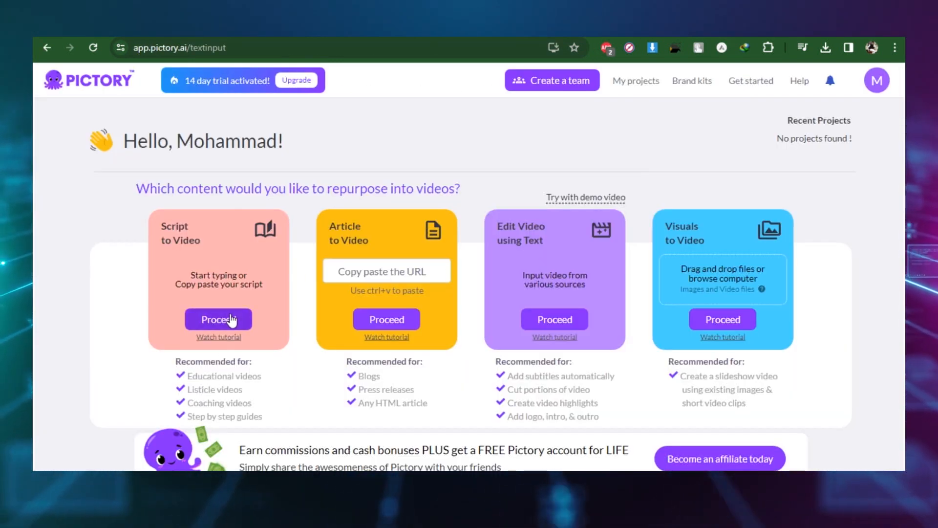
left_click(232, 320)
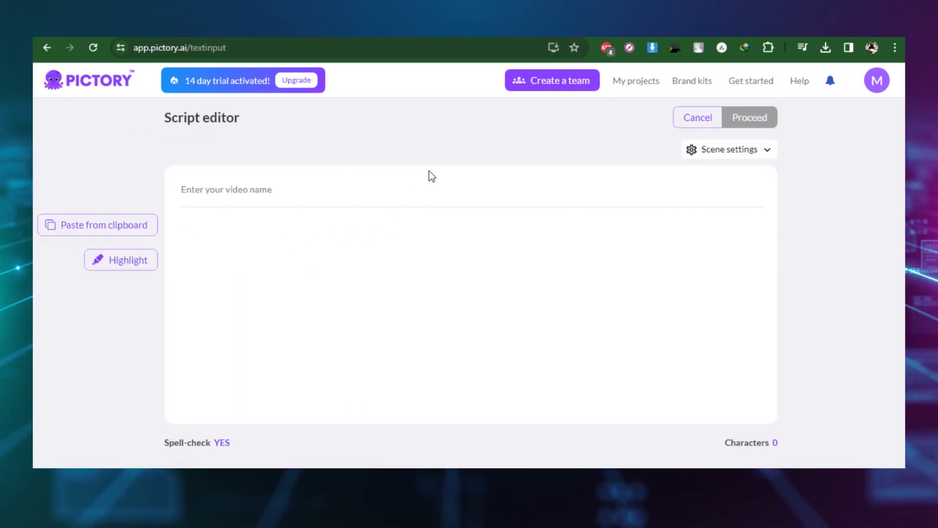
key("ctrl+v")
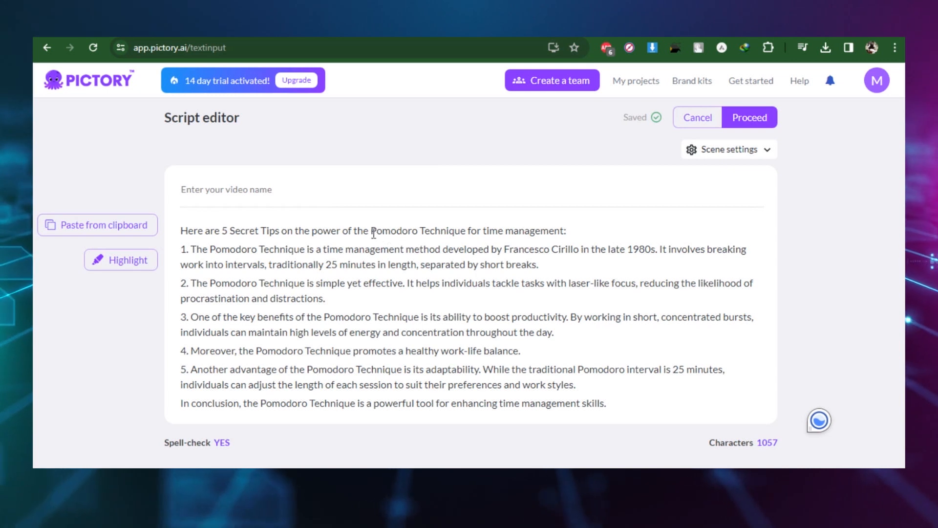
Break the pasted script into short phrase-length lines, with a blank line between the numbered tips and before the conclusion
key("Return")
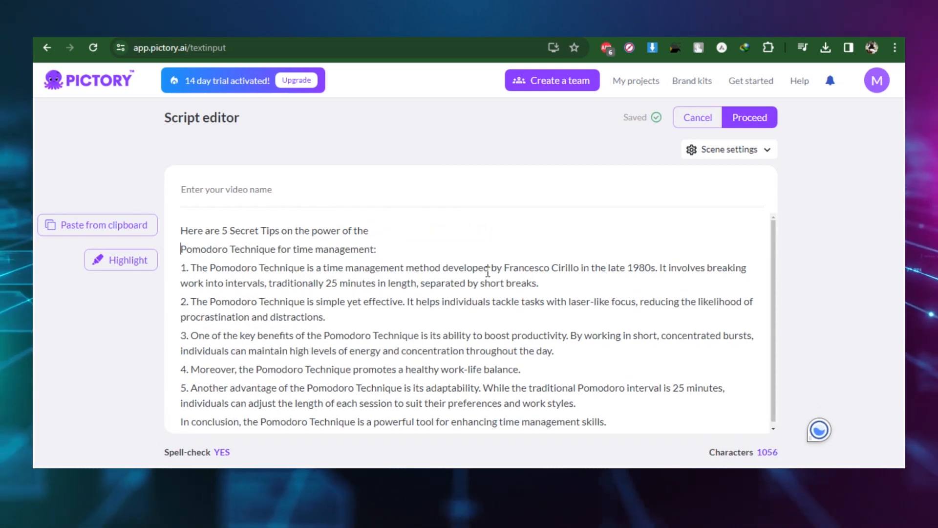
left_click(443, 268)
key("Return")
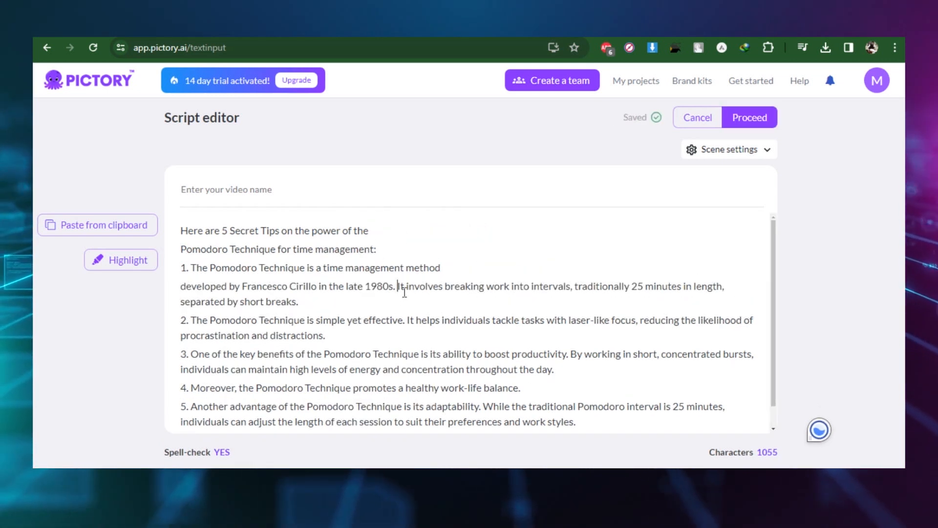
left_click(398, 287)
key("Return")
left_click(416, 305)
key("Return")
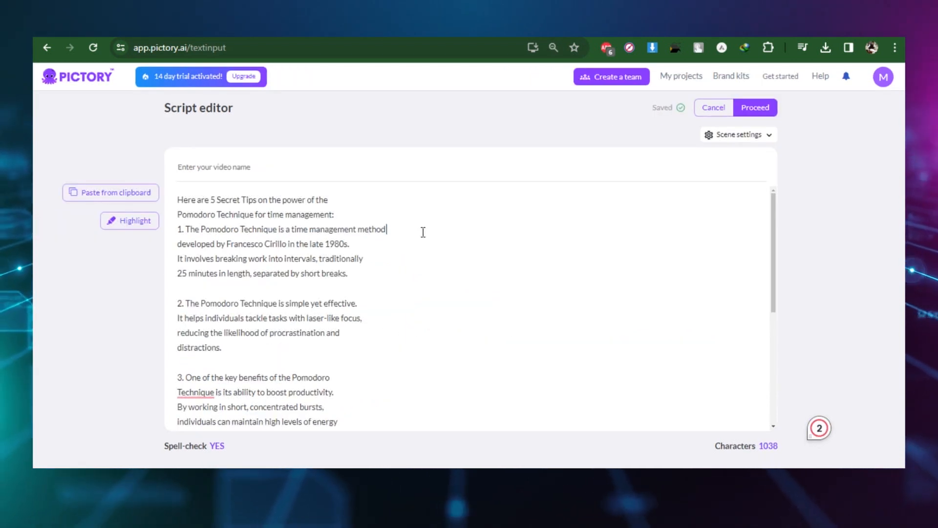
scroll(423, 230, "down", 5)
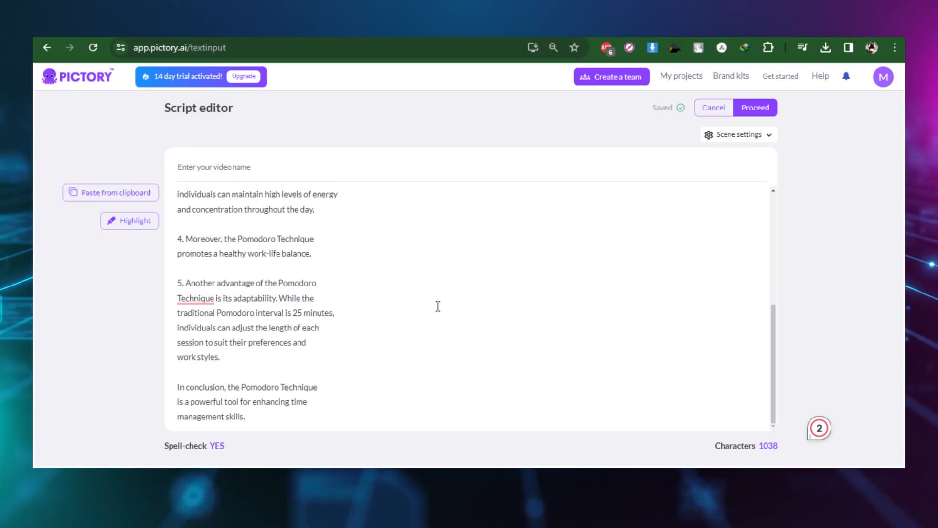
scroll(512, 256, "up", 6)
Change what new scenes are created on in the scene settings and proceed to the storyboard
left_click(765, 129)
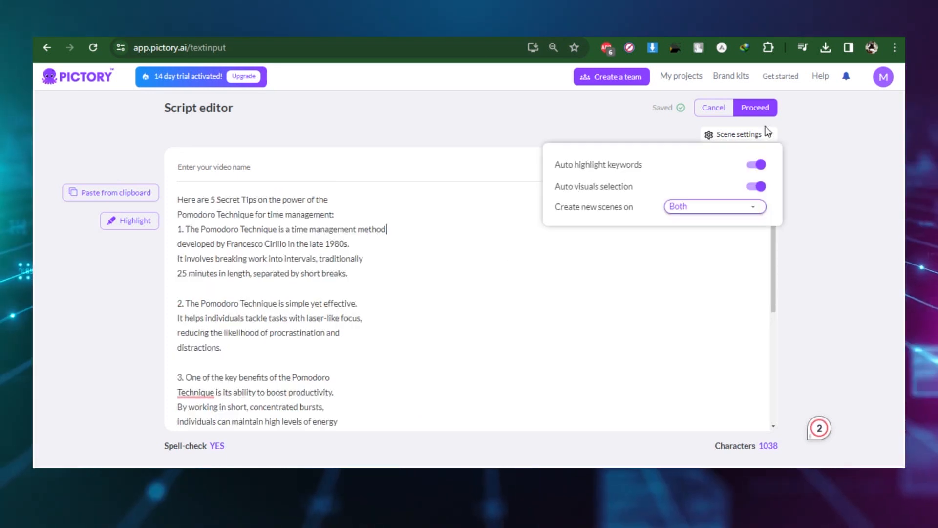
left_click(710, 216)
left_click(695, 241)
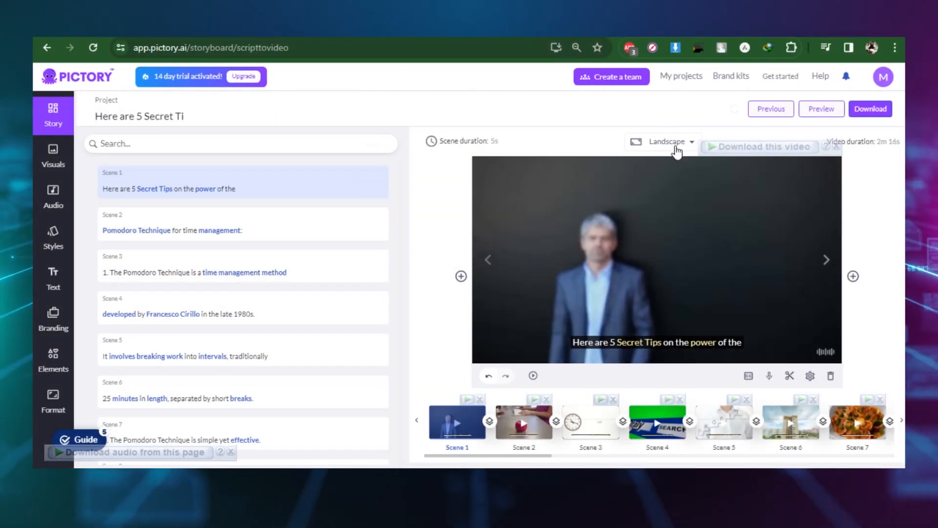
Set the video format to Portrait 9:16 and look through the script's scene list
left_click(676, 146)
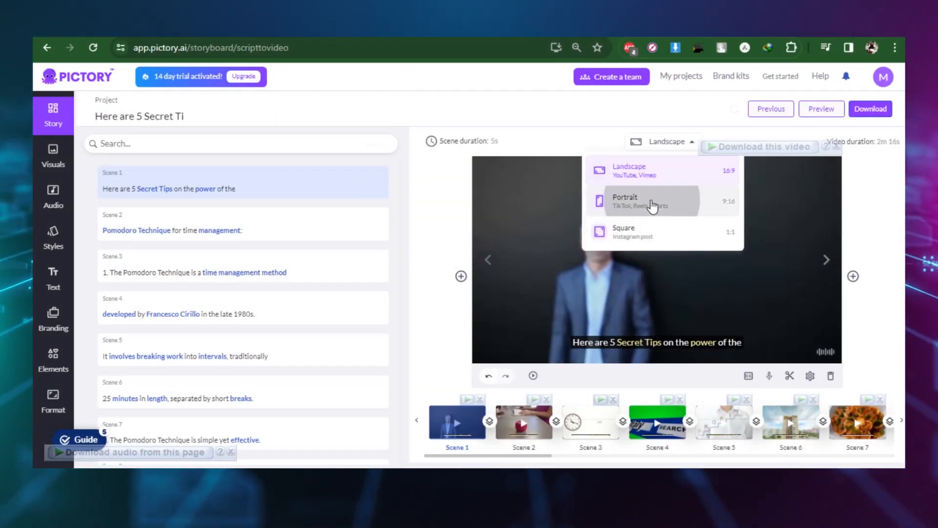
left_click(617, 201)
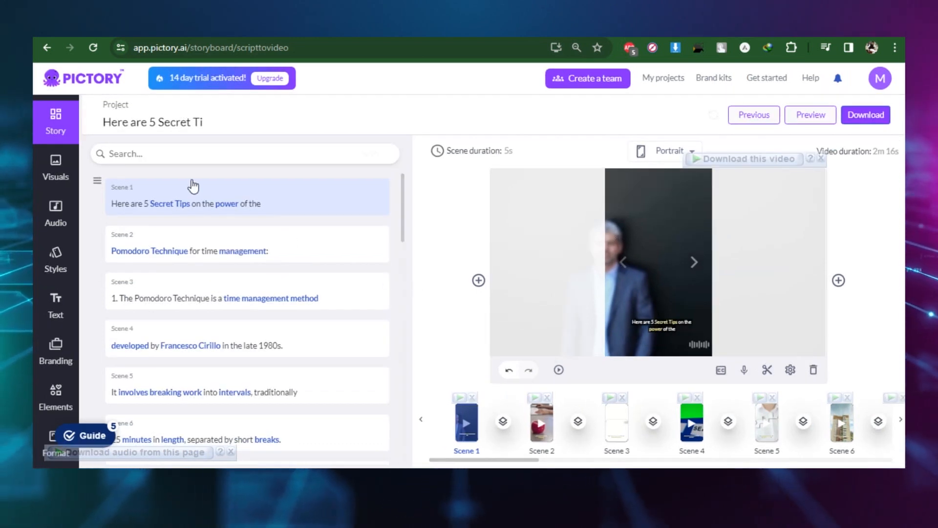
scroll(201, 230, "down", 7)
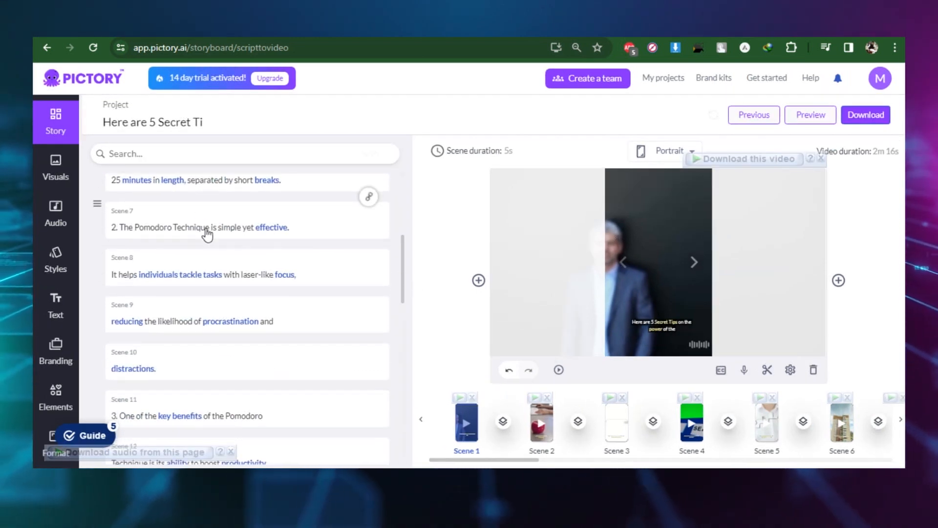
scroll(245, 320, "down", 4)
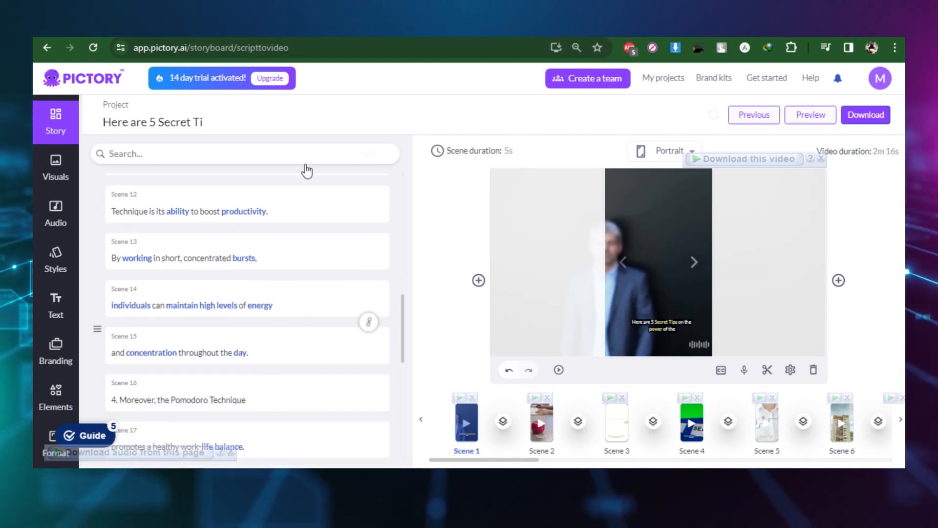
Select scene 17, filter the visuals library by its suggested keyword balance and pick the clip of balance scales
scroll(205, 342, "down", 1)
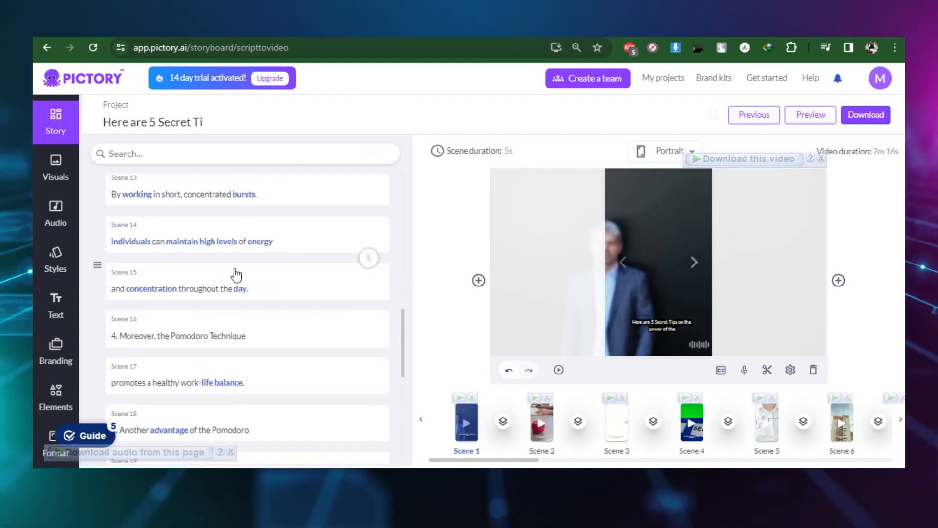
left_click(57, 168)
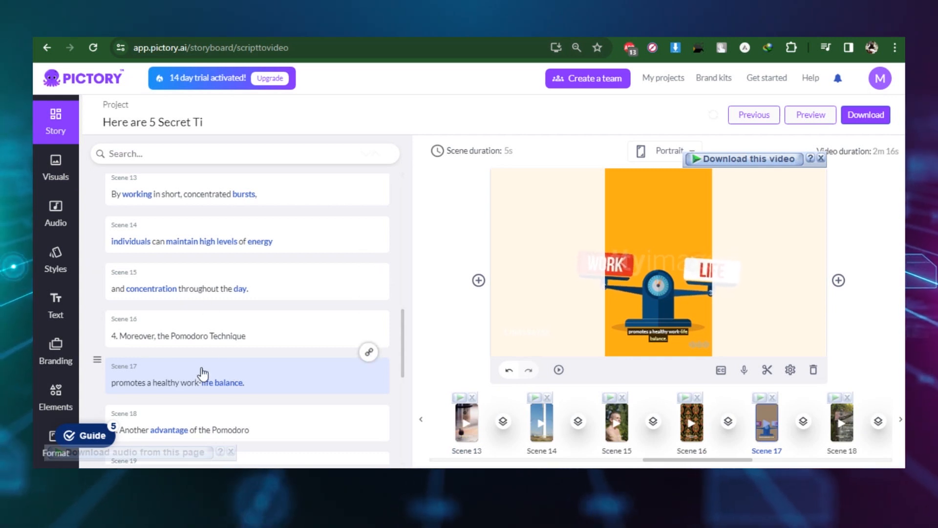
left_click(56, 172)
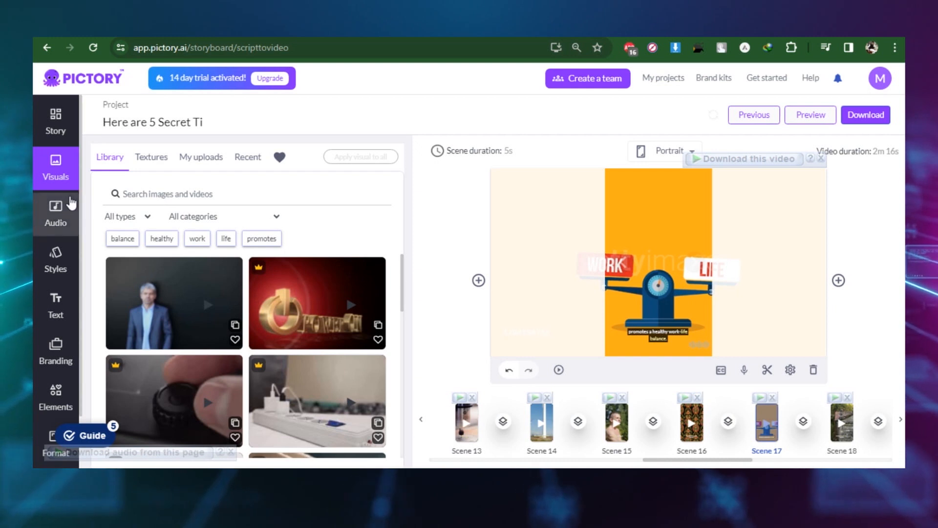
left_click(122, 238)
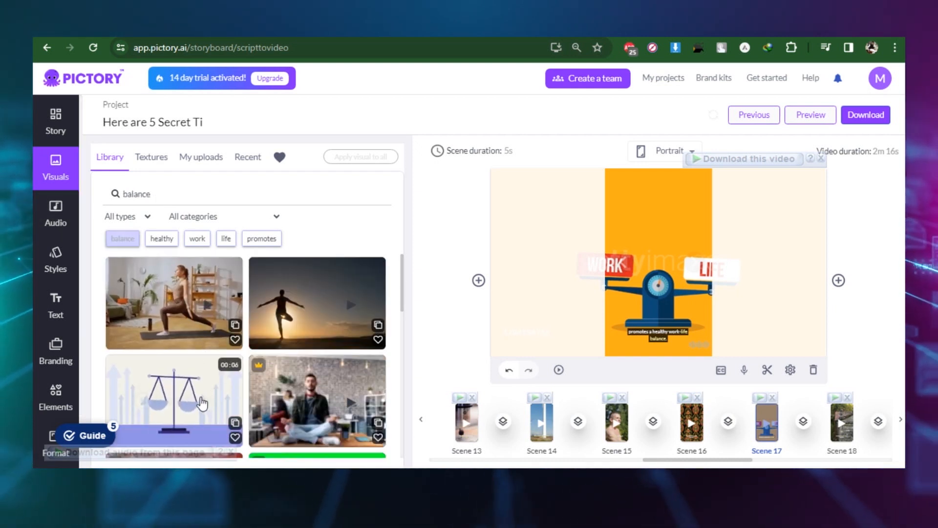
left_click(201, 399)
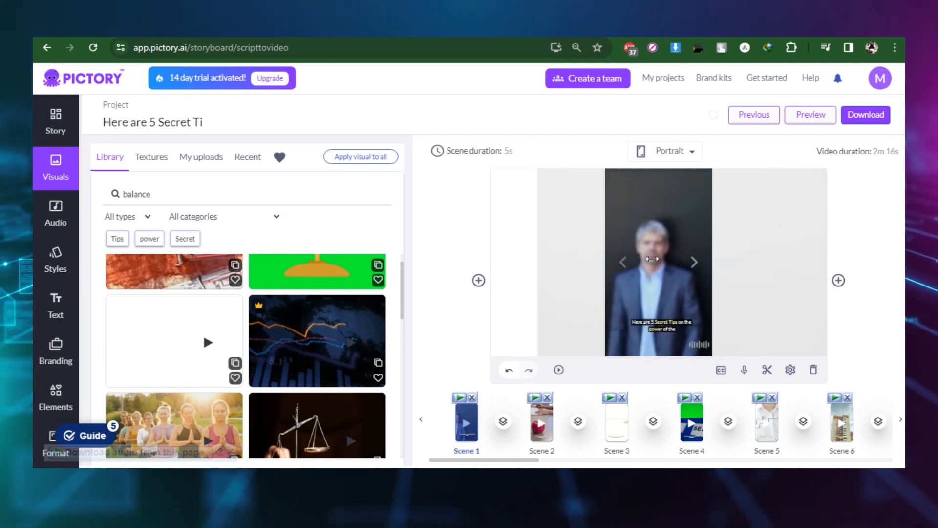
Review the visuals of scenes 2, 3, 4 and 6 and view the transition options after scene 6
left_click(541, 422)
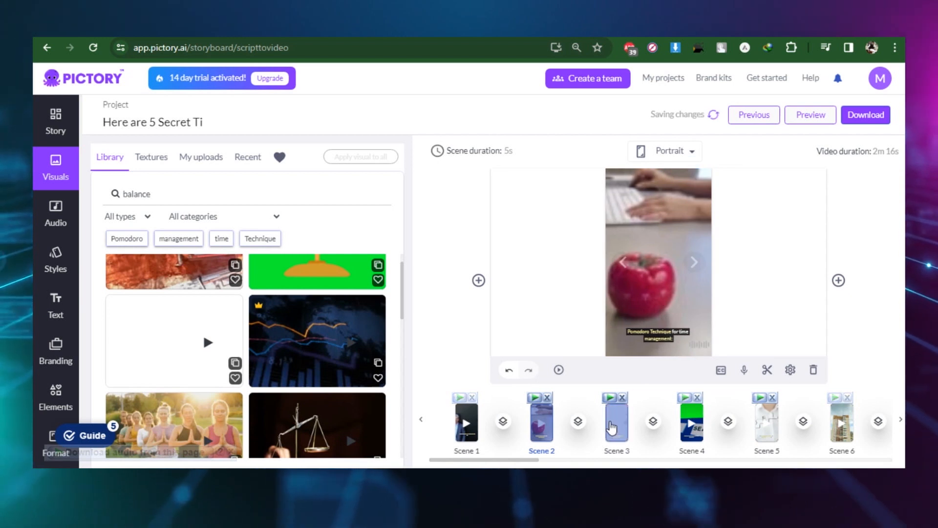
left_click(611, 430)
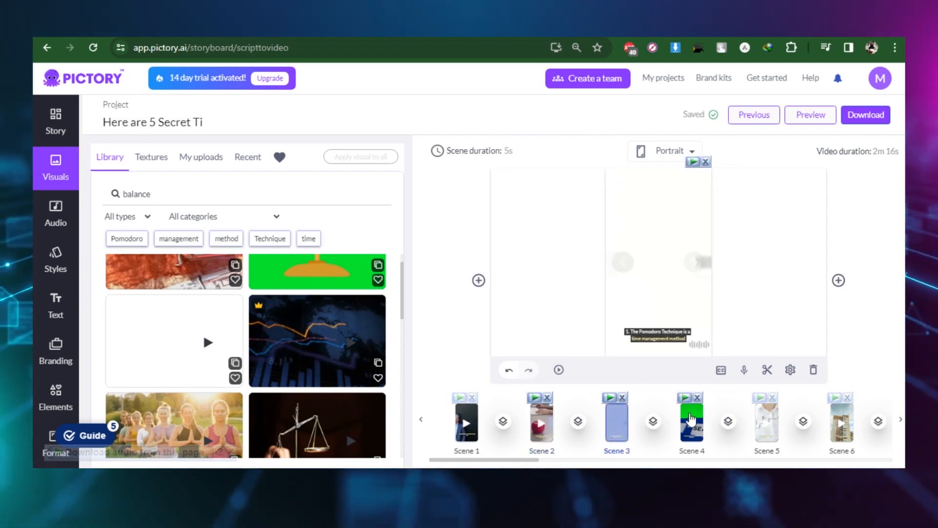
left_click(690, 423)
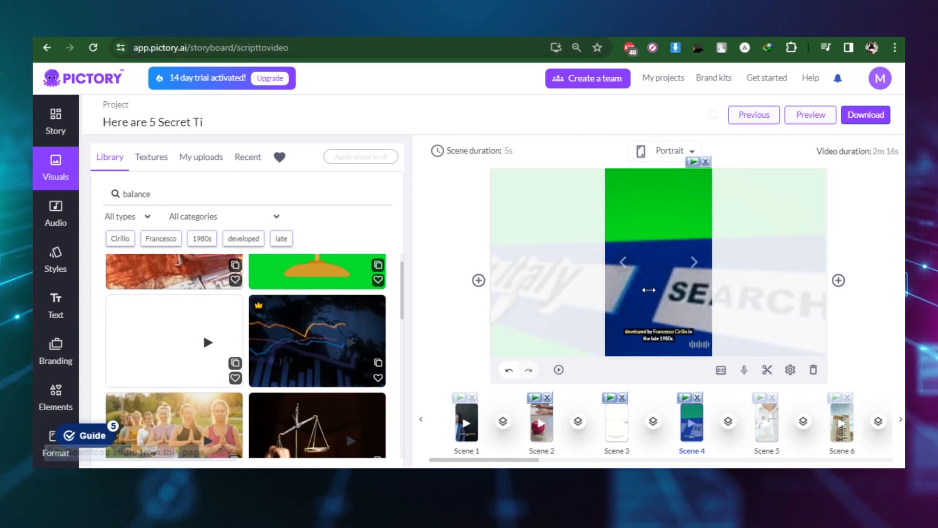
left_click(842, 430)
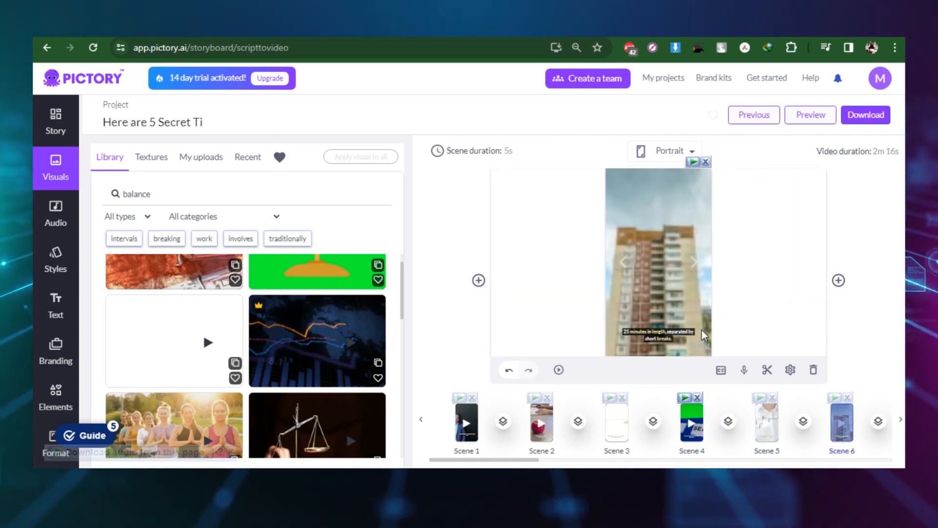
left_click(879, 422)
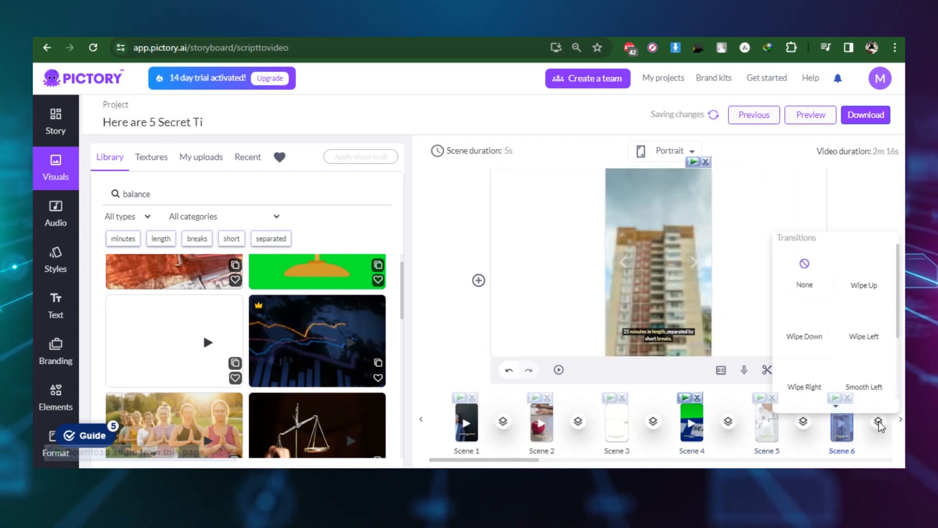
left_click(766, 276)
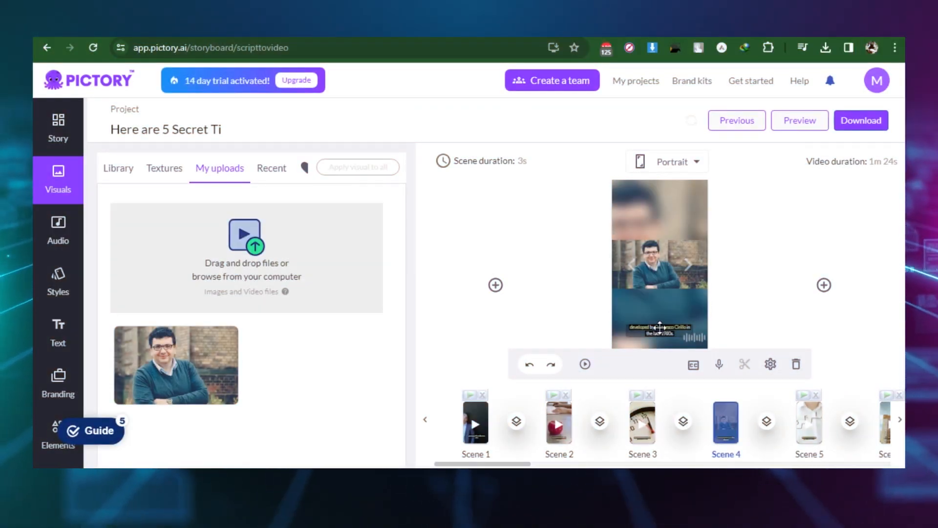
Position the scene 4 caption in the centre of the frame and set its background color to red (RGB 214, 12, 12)
left_click(661, 326)
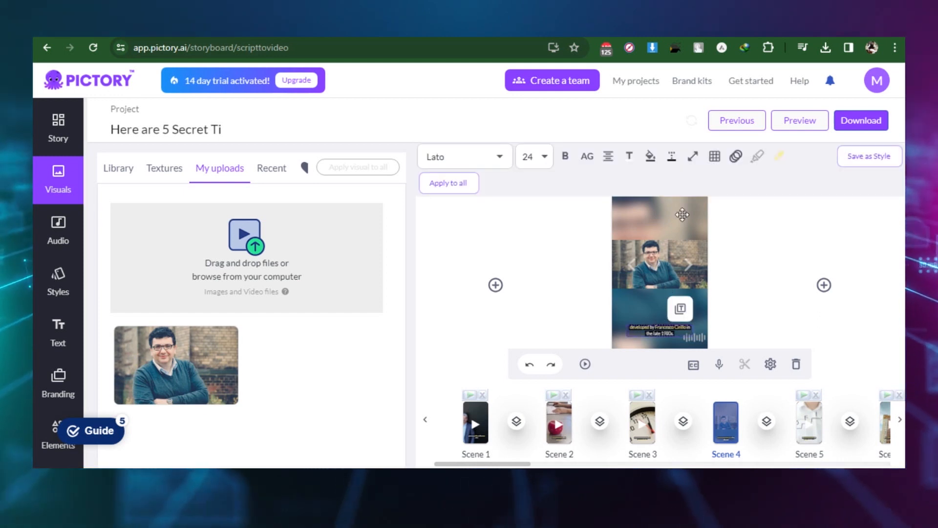
left_click(714, 157)
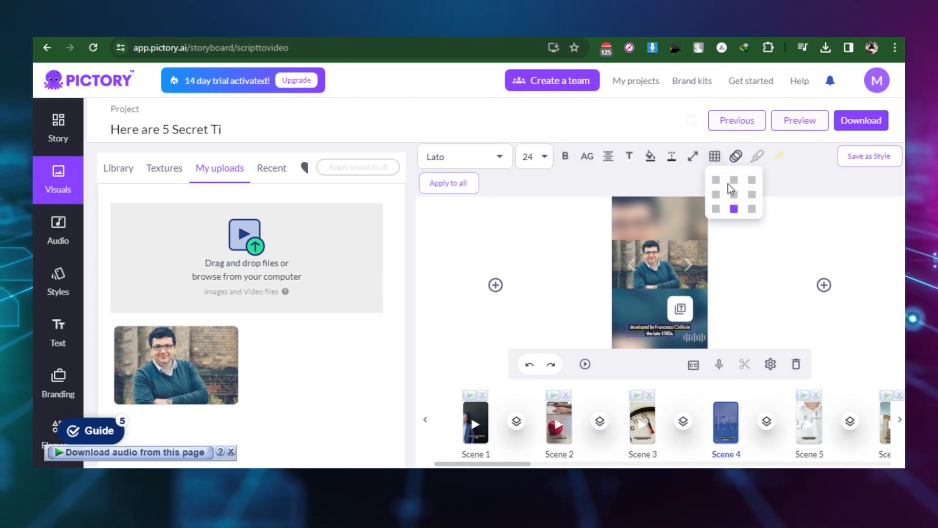
left_click(734, 195)
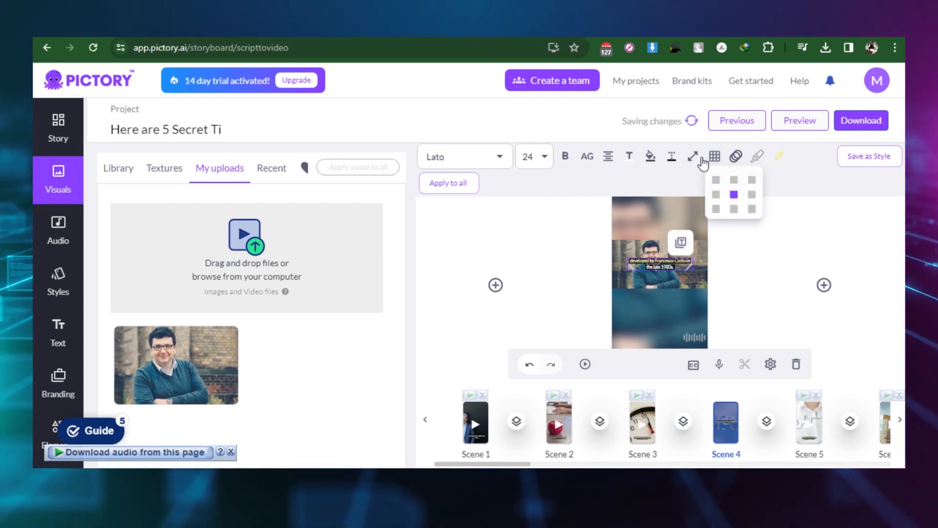
mouse_move(655, 162)
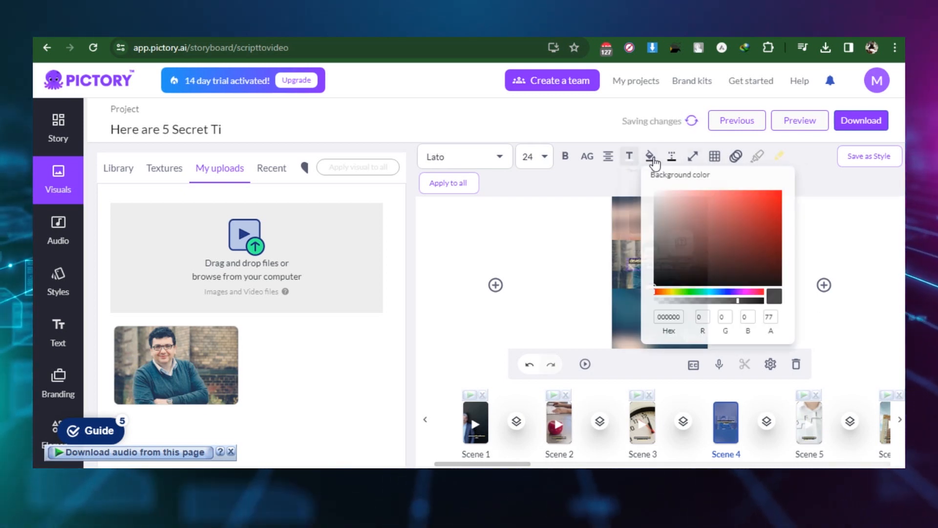
left_click(776, 201)
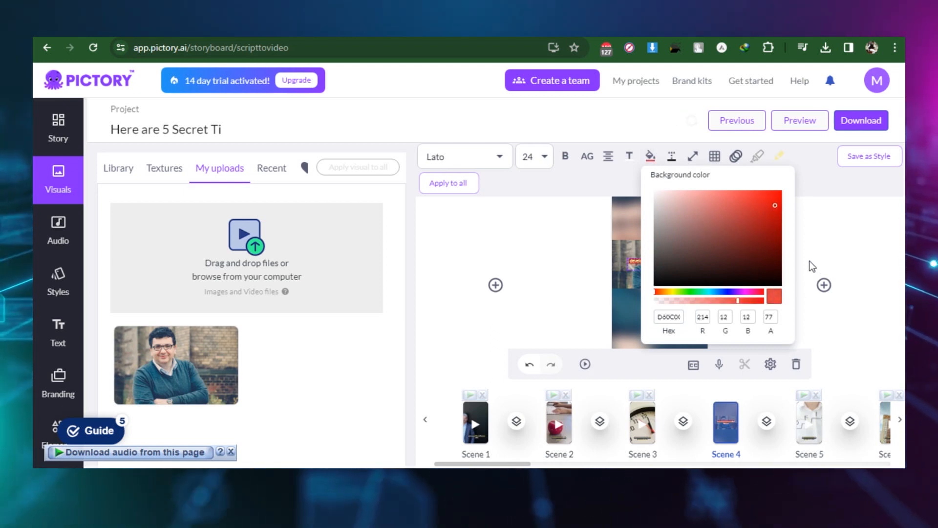
Set the scene 4 caption's font size to 36 and move the caption slightly lower over the photo
left_click(546, 156)
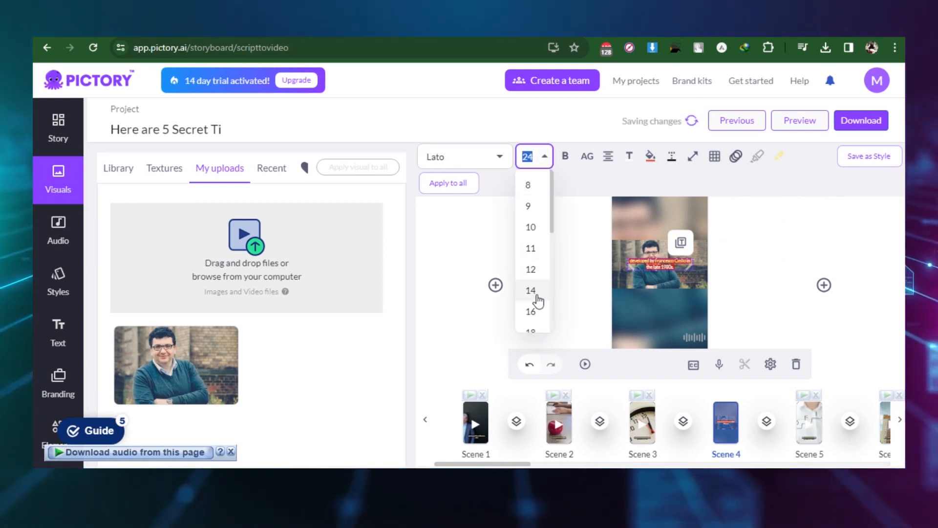
left_click(532, 312)
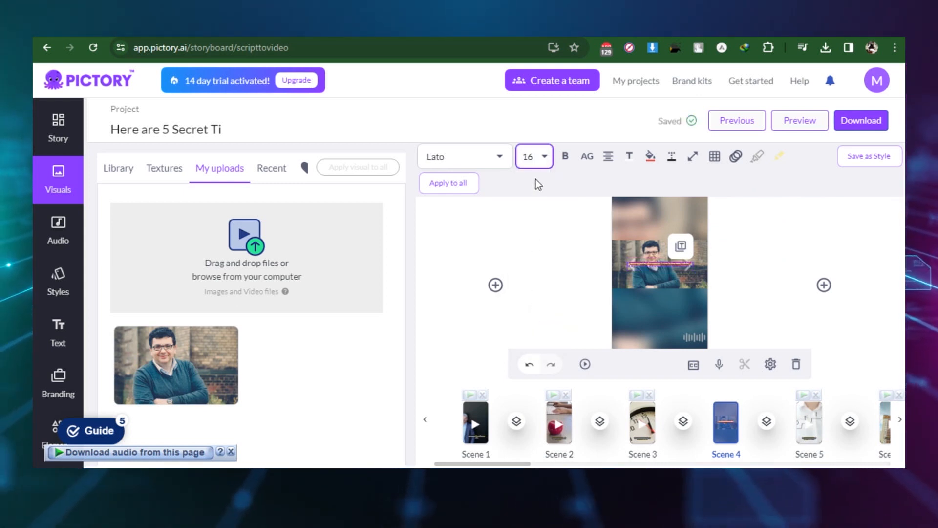
left_click(545, 156)
scroll(543, 294, "down", 5)
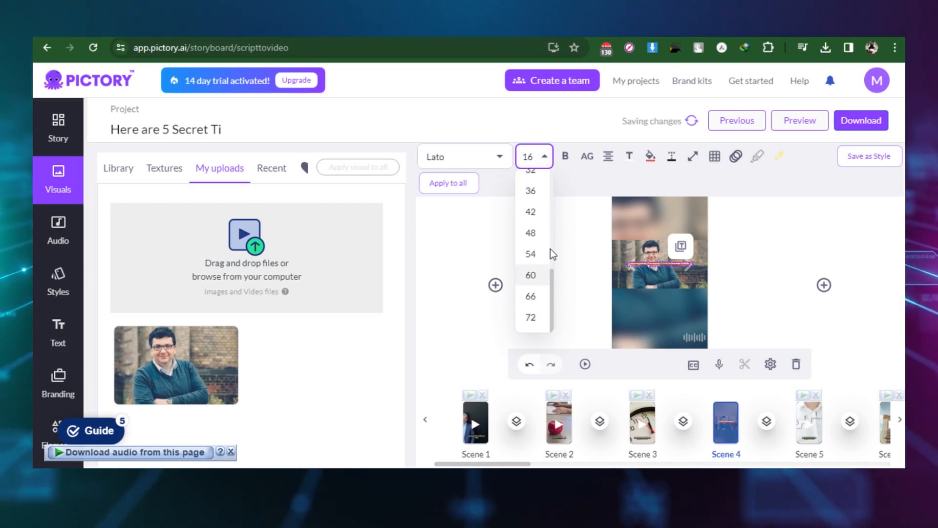
left_click(530, 191)
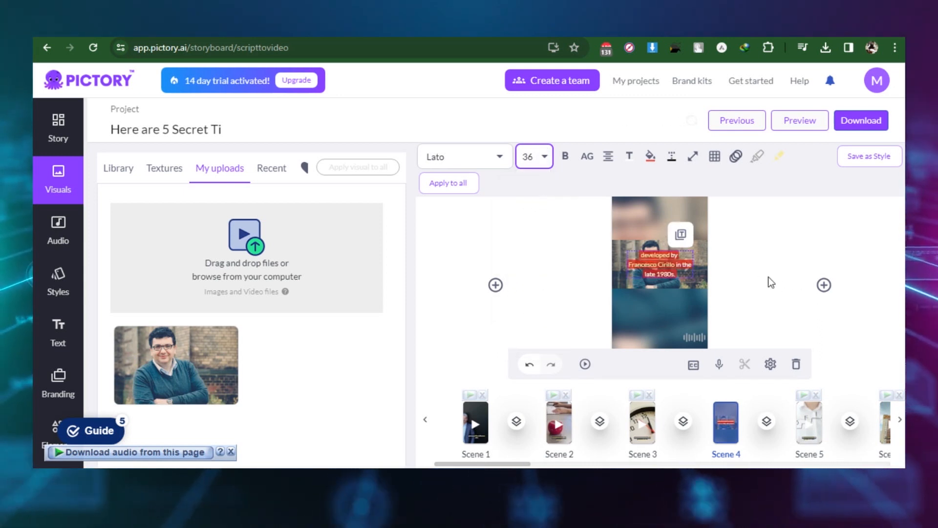
left_click(566, 161)
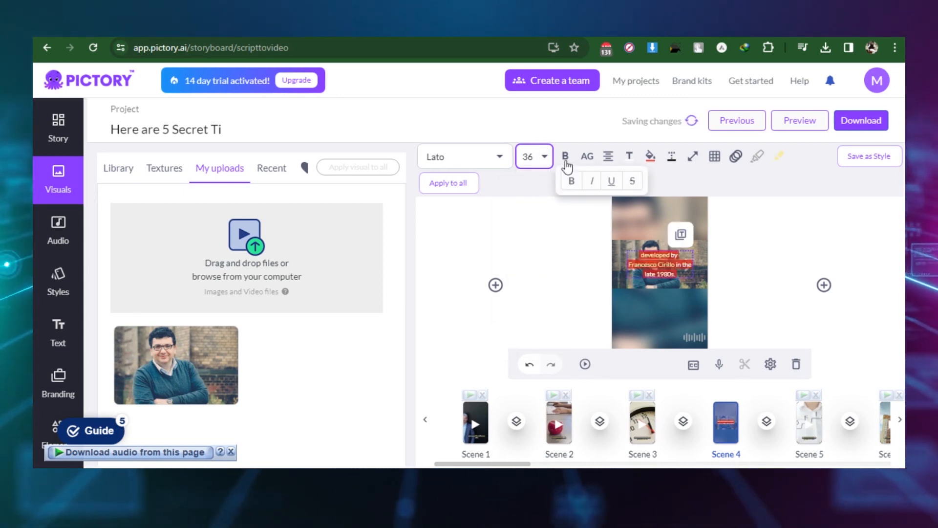
left_click(646, 264)
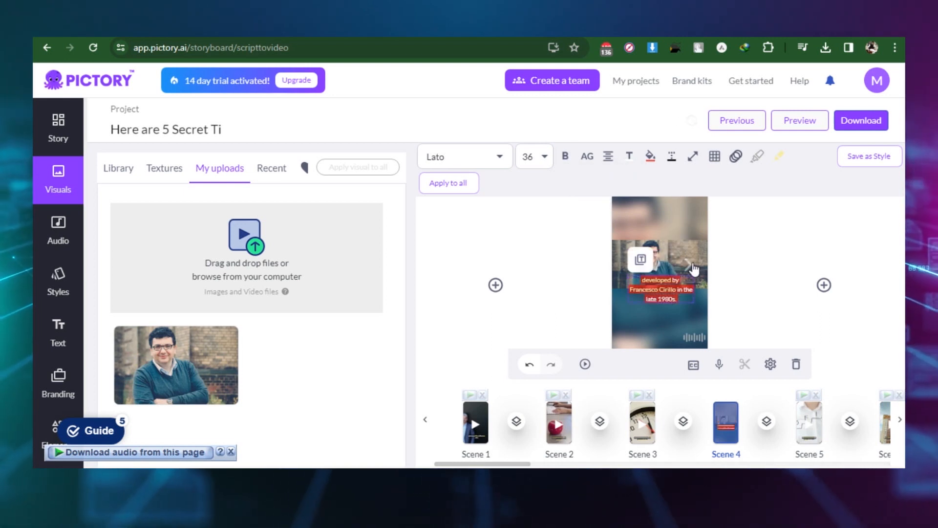
Apply the Typewriter entry animation to the scene 4 caption
left_click(734, 164)
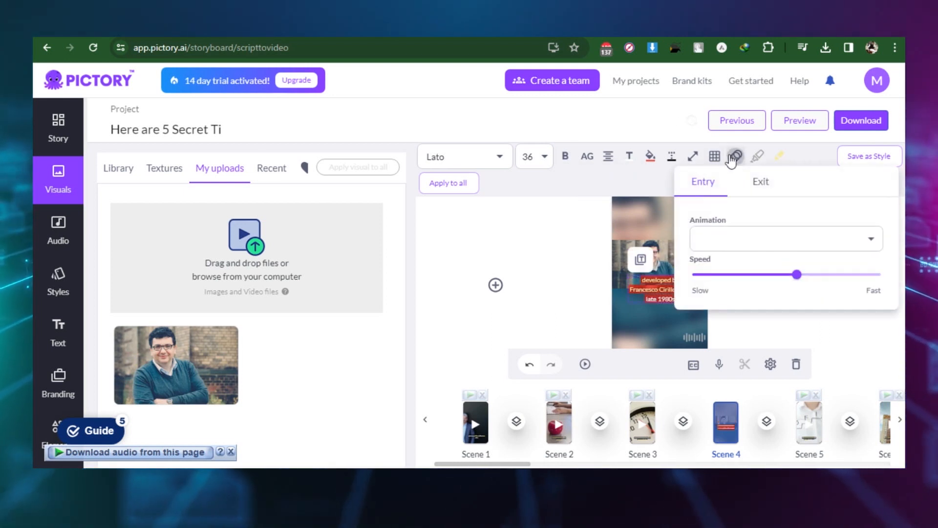
left_click(732, 229)
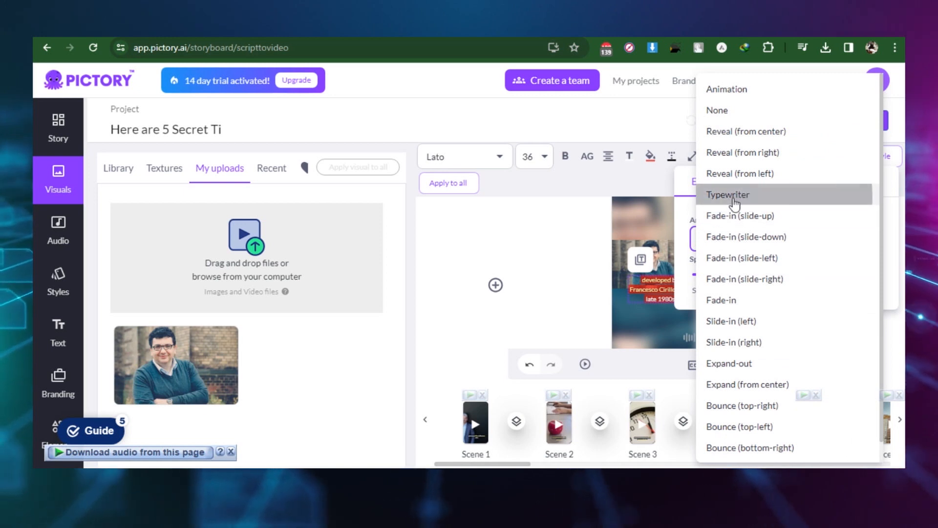
left_click(751, 206)
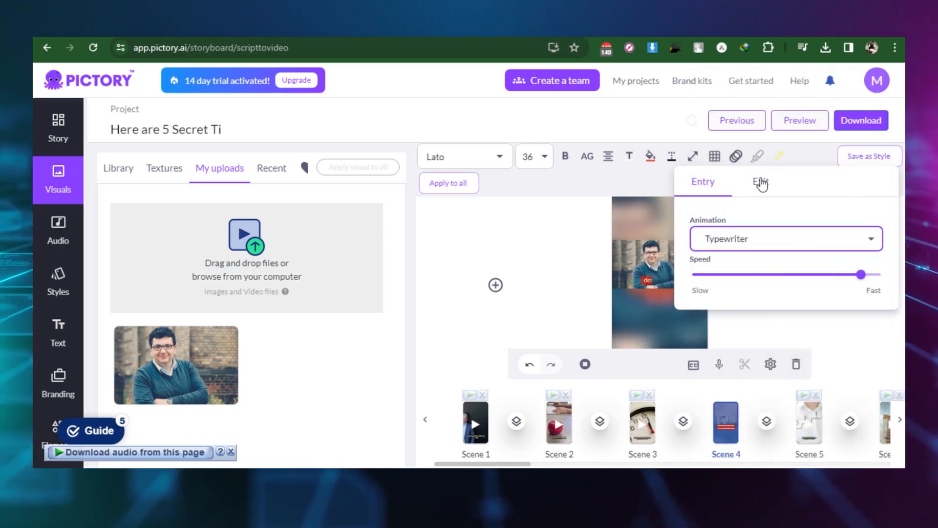
Look through the exit animation options for the scene 4 caption and play the scene preview
left_click(761, 182)
left_click(763, 249)
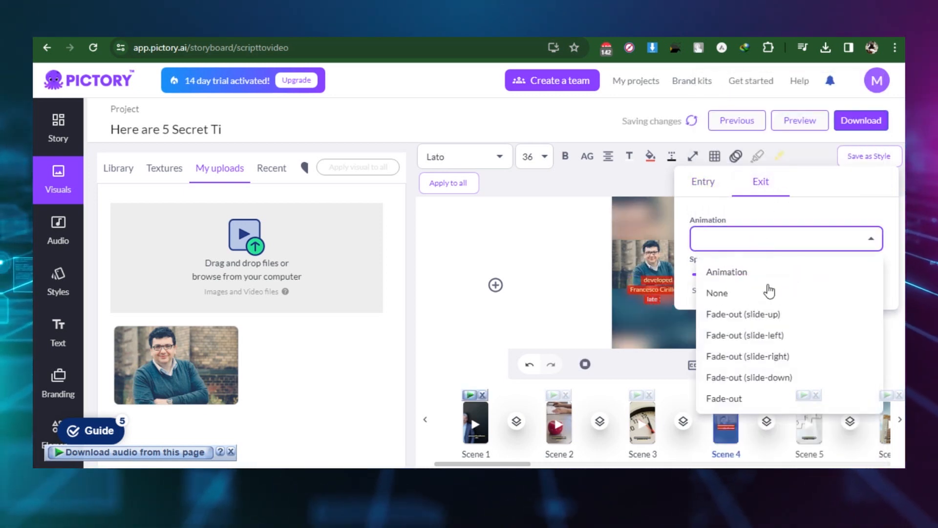
left_click(710, 378)
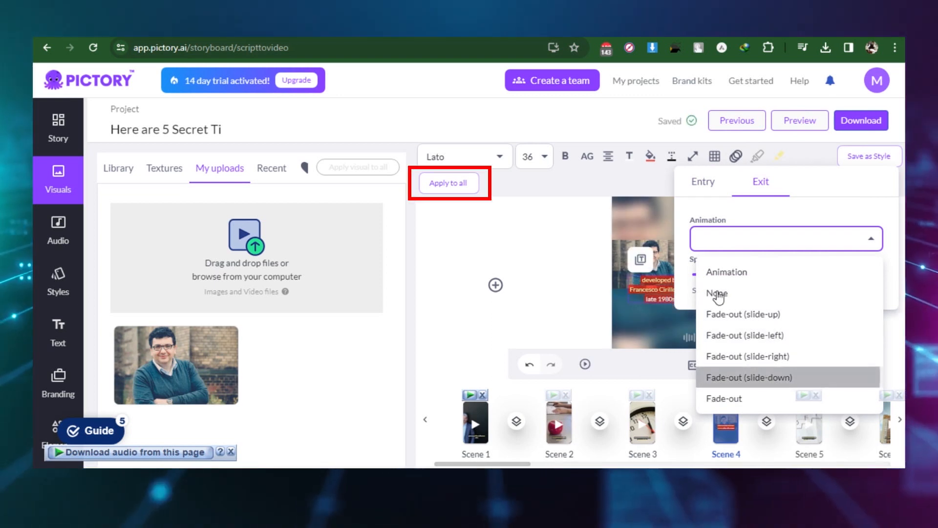
left_click(593, 314)
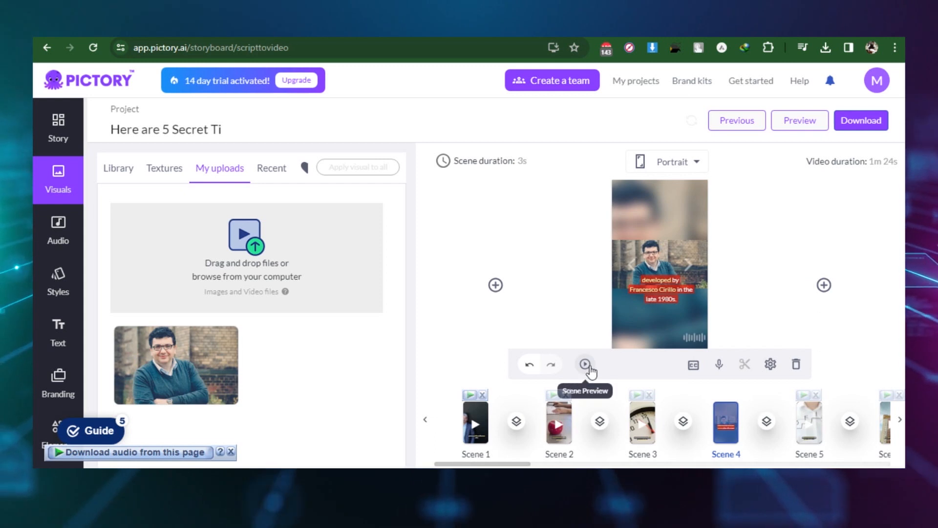
left_click(586, 366)
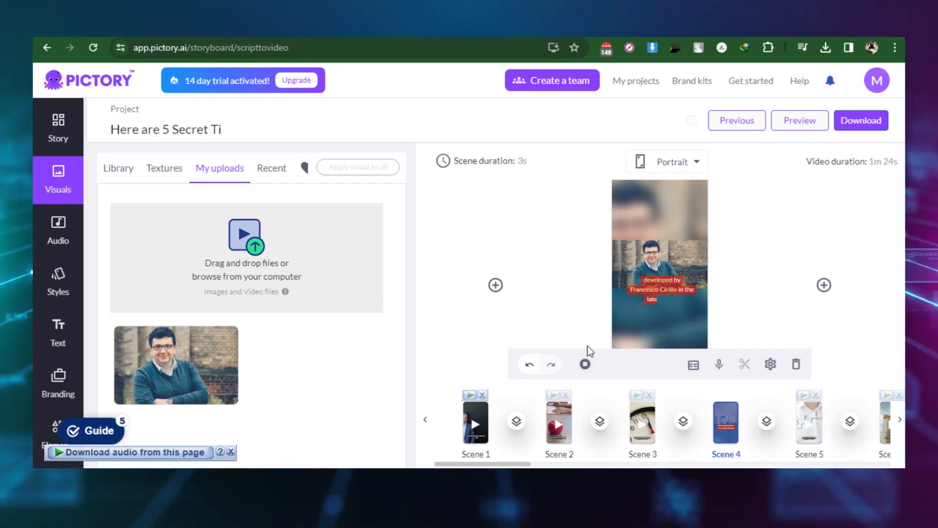
Open the project's audio options and go to the section for uploaded audio files
key("ctrl+plus")
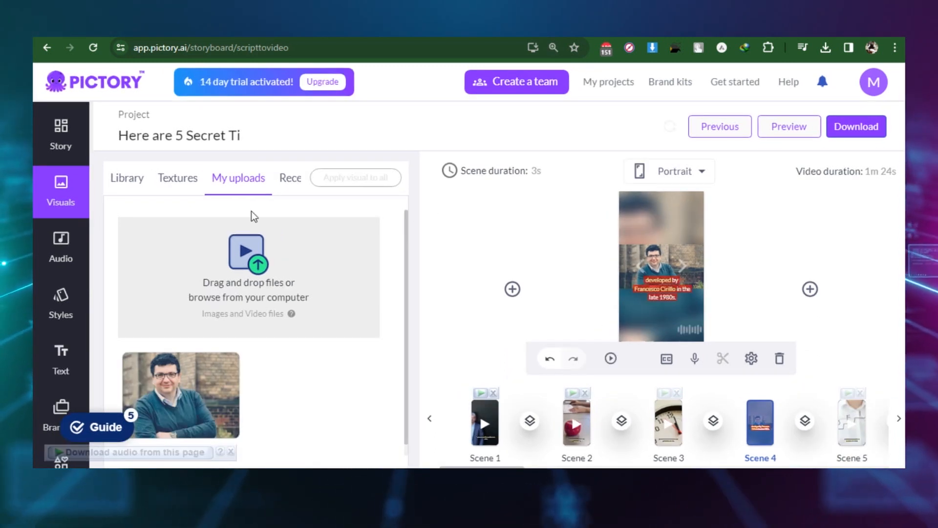
left_click(71, 251)
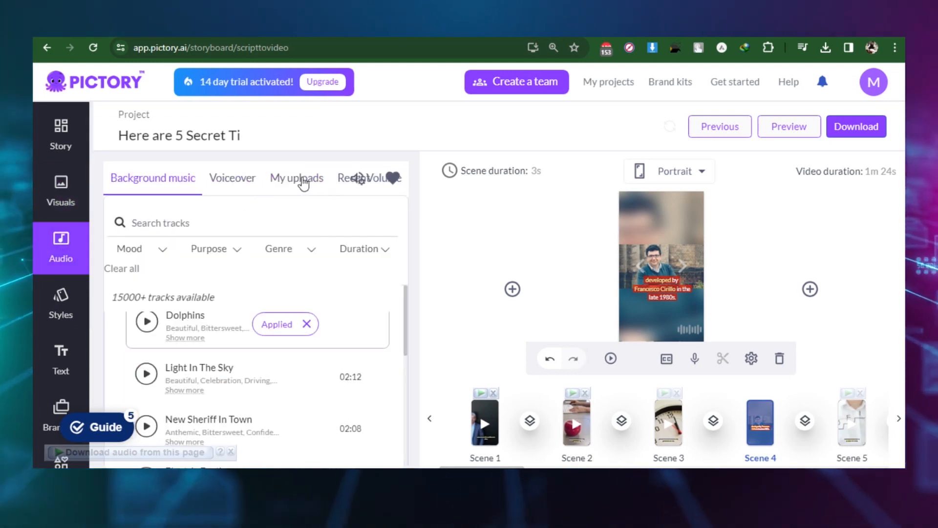
left_click(298, 195)
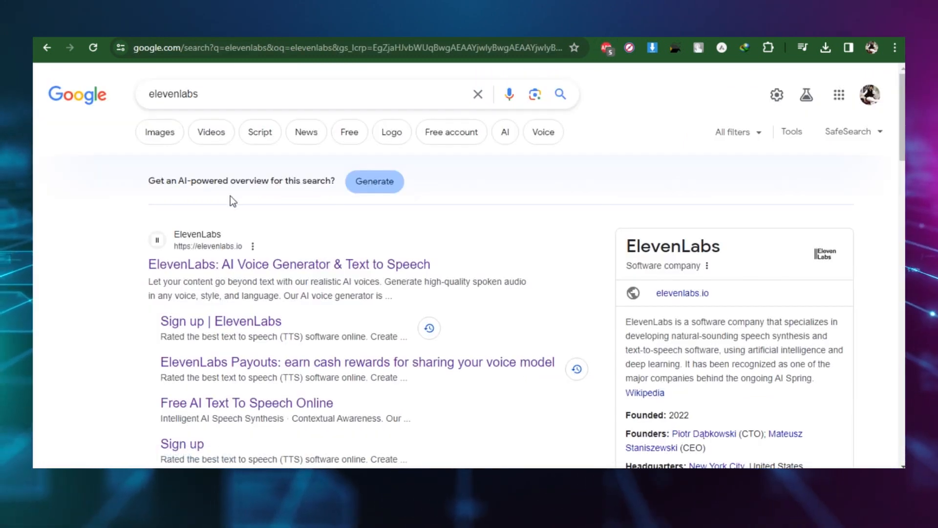
Switch to the Google results for elevenlabs and open the ElevenLabs site's speech generator
double_click(220, 95)
left_click(88, 271)
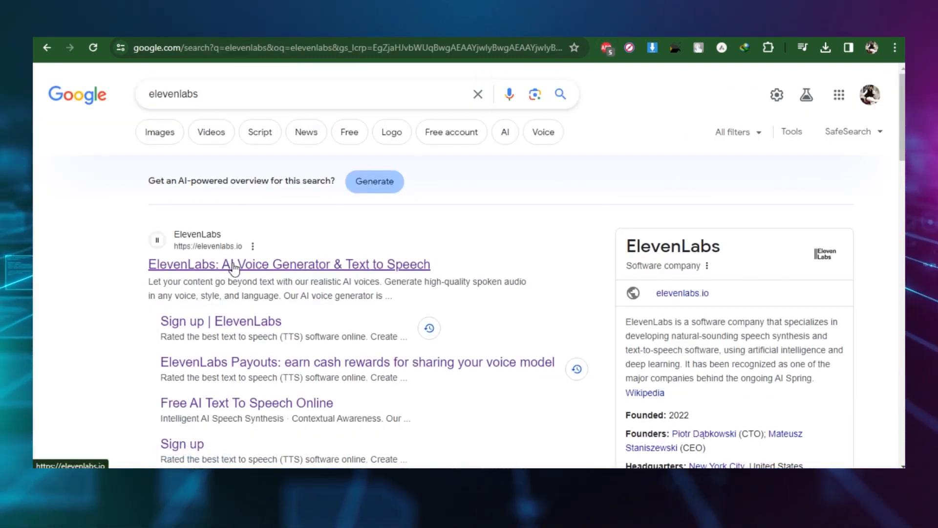
left_click(234, 268)
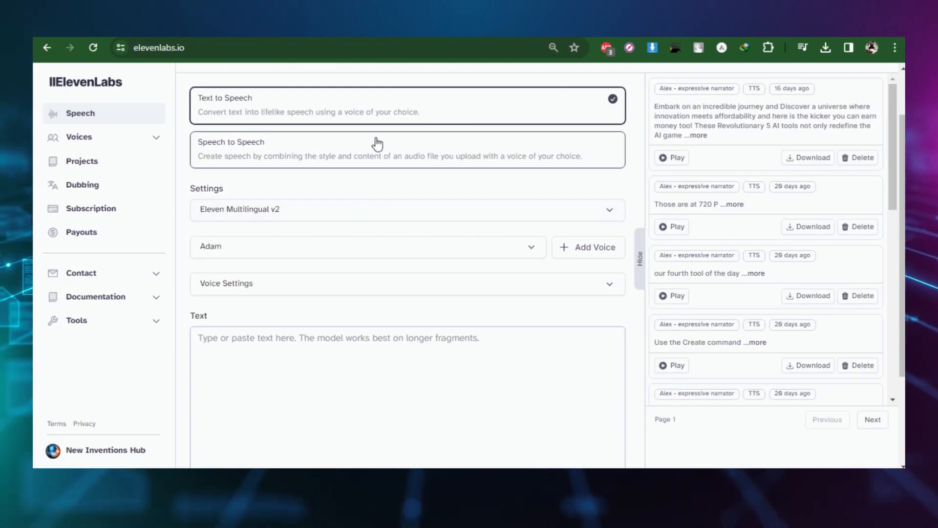
Look through the premade voices and the voice settings, keeping Adam as the speech voice
left_click(321, 250)
scroll(323, 318, "down", 2)
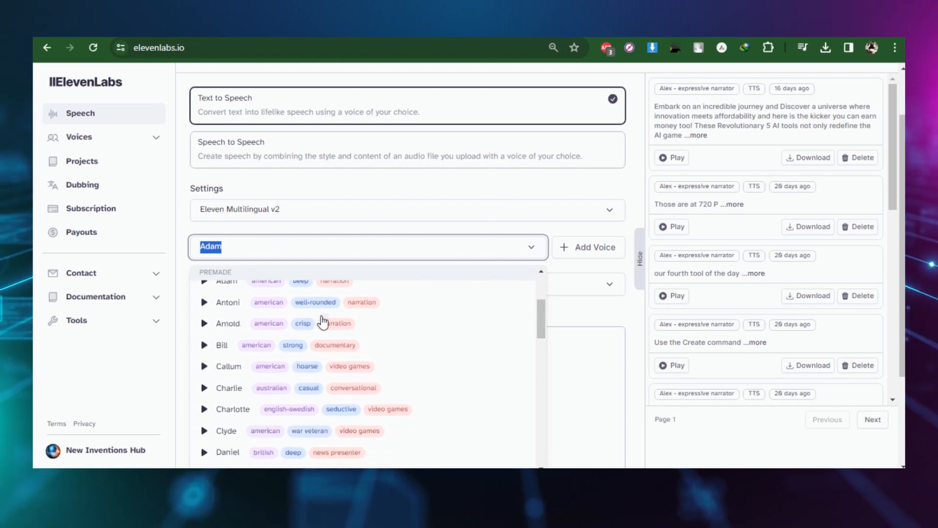
scroll(322, 323, "down", 2)
scroll(350, 369, "up", 3)
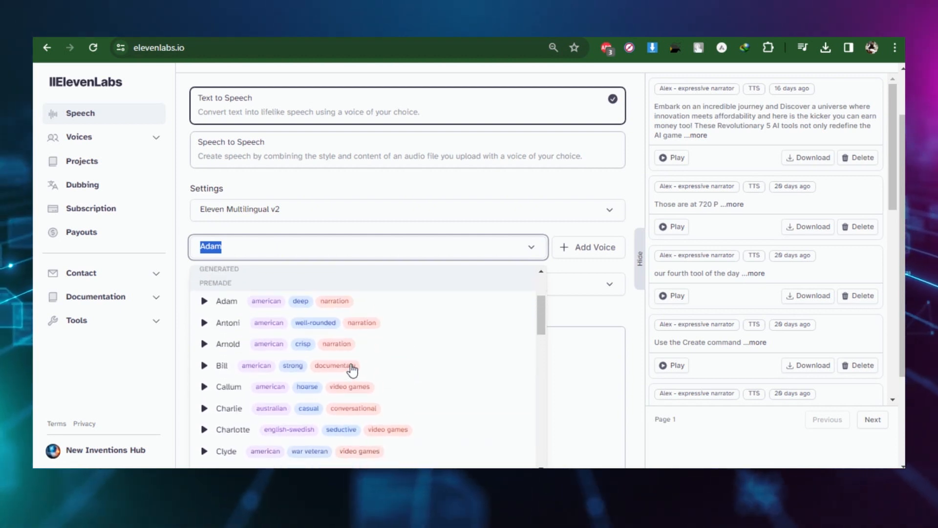
scroll(352, 370, "up", 2)
left_click(310, 342)
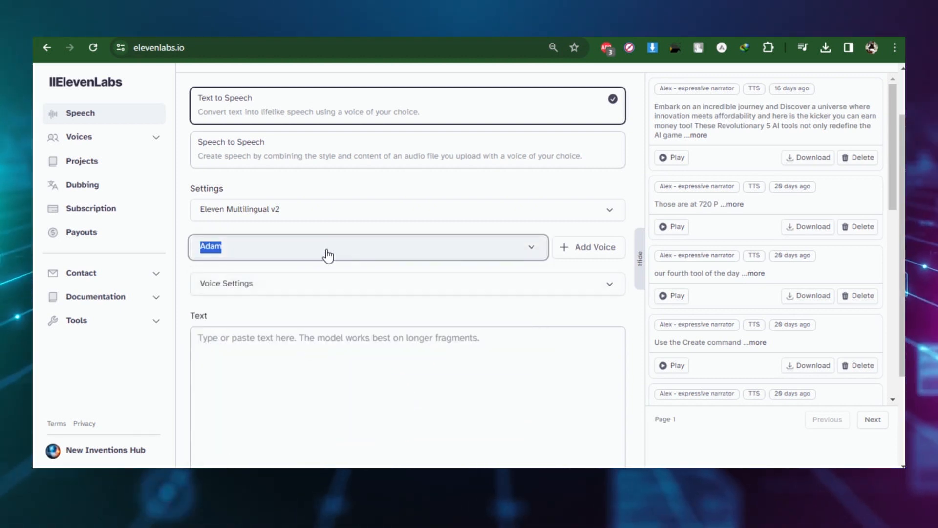
left_click(370, 264)
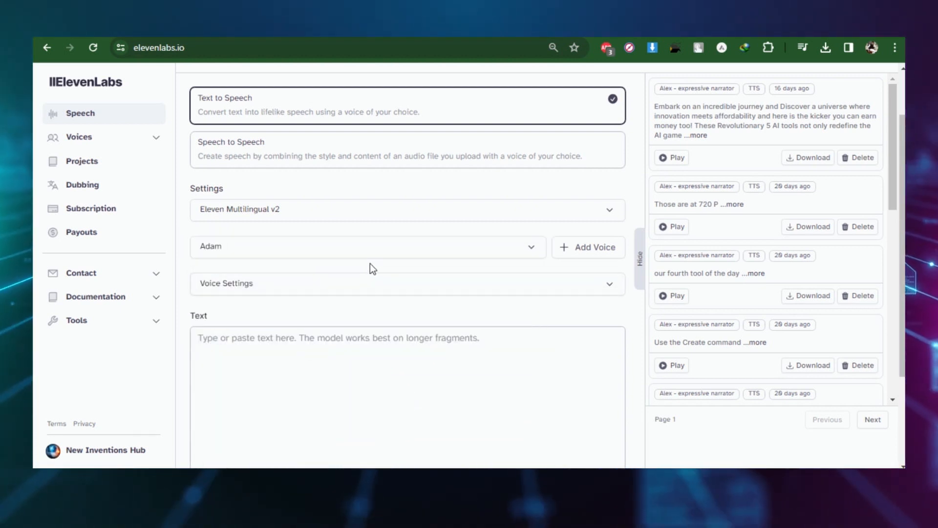
left_click(346, 286)
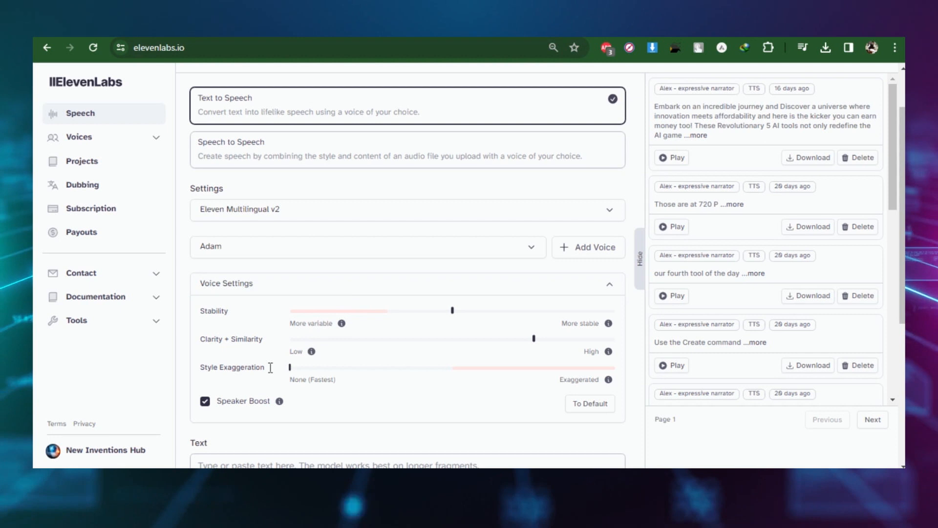
left_click(268, 293)
Paste the Pomodoro Technique script as the speech text and generate the speech
left_click(264, 391)
key("ctrl+v")
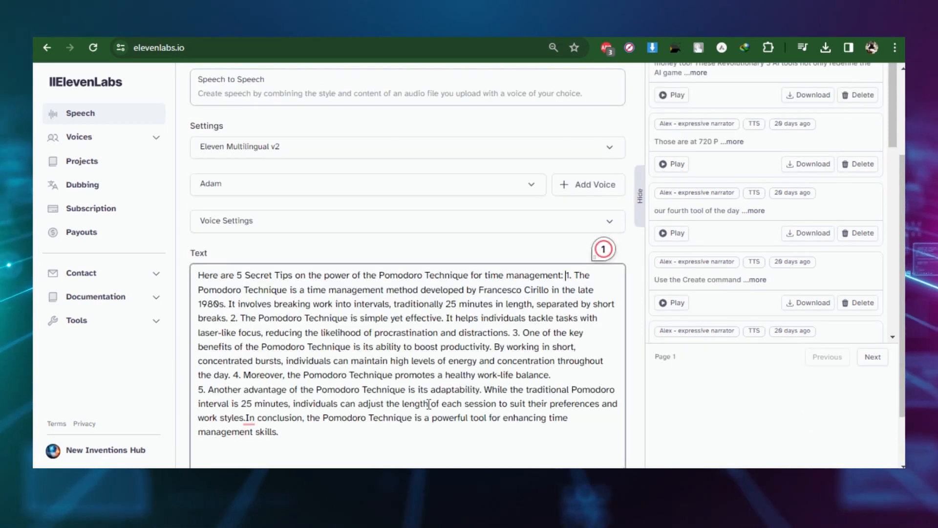
scroll(419, 388, "down", 2)
left_click(395, 449)
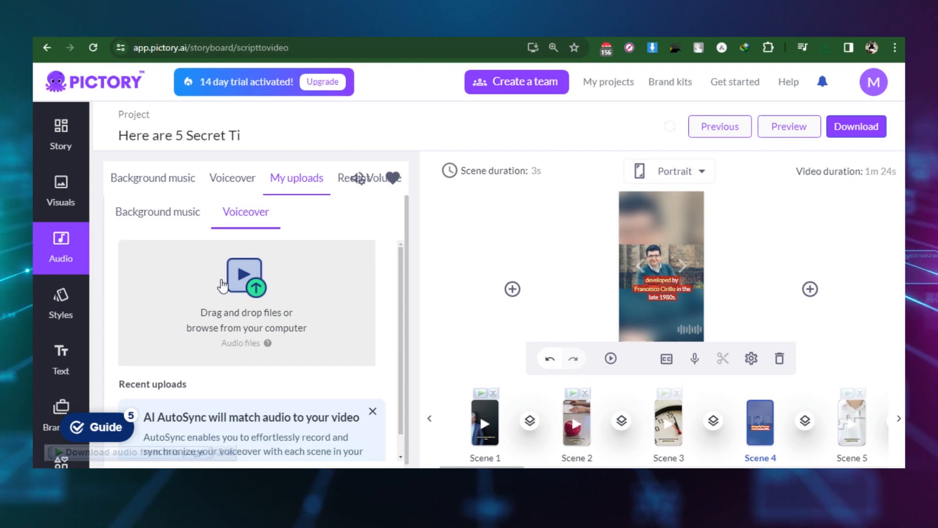
Switch to Pictory, upload the generated speech file as a voiceover and apply it to the entire video
left_click(222, 286)
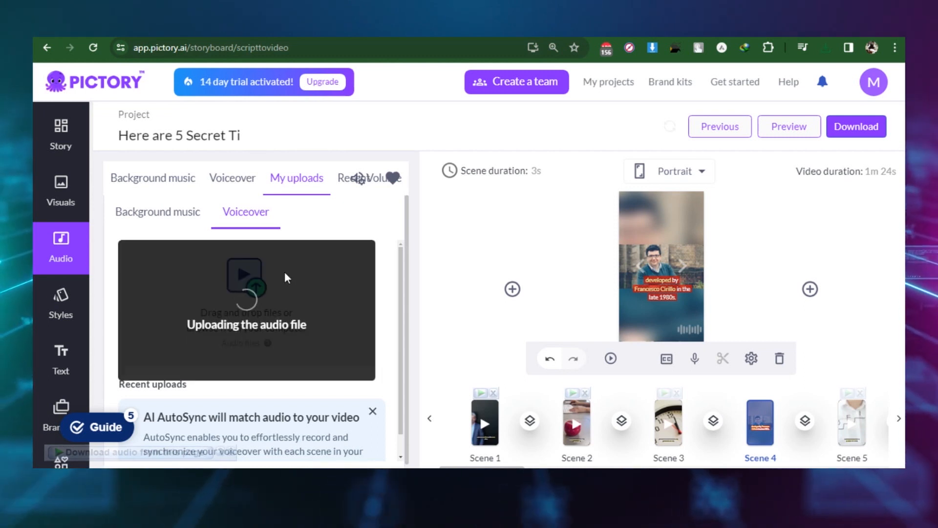
scroll(286, 288, "down", 1)
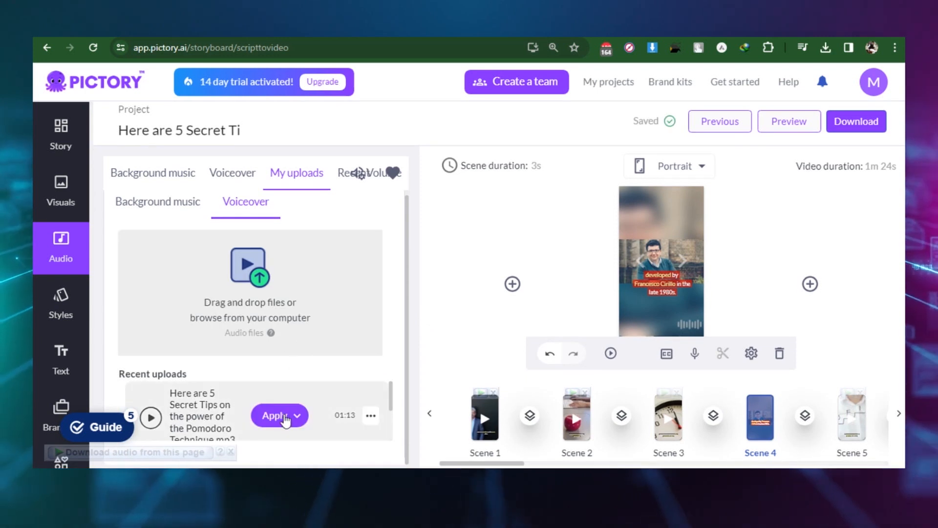
left_click(297, 418)
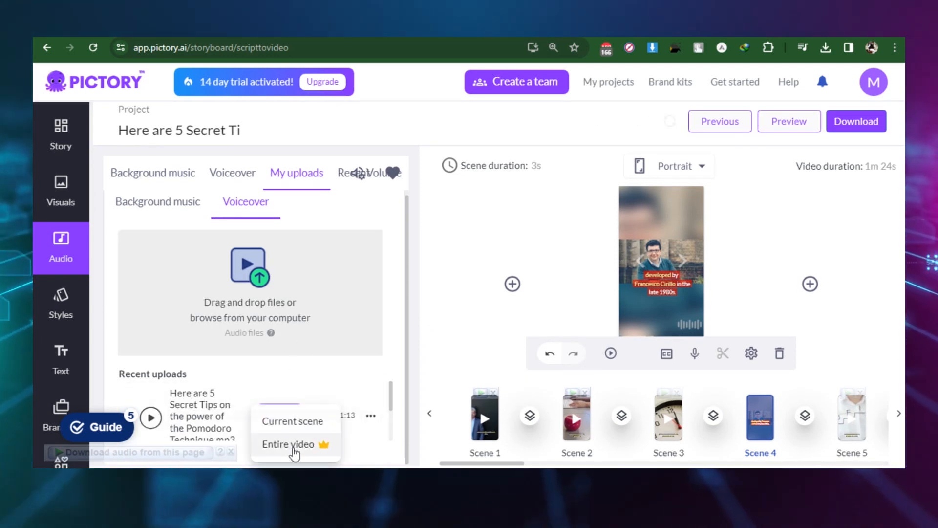
left_click(293, 446)
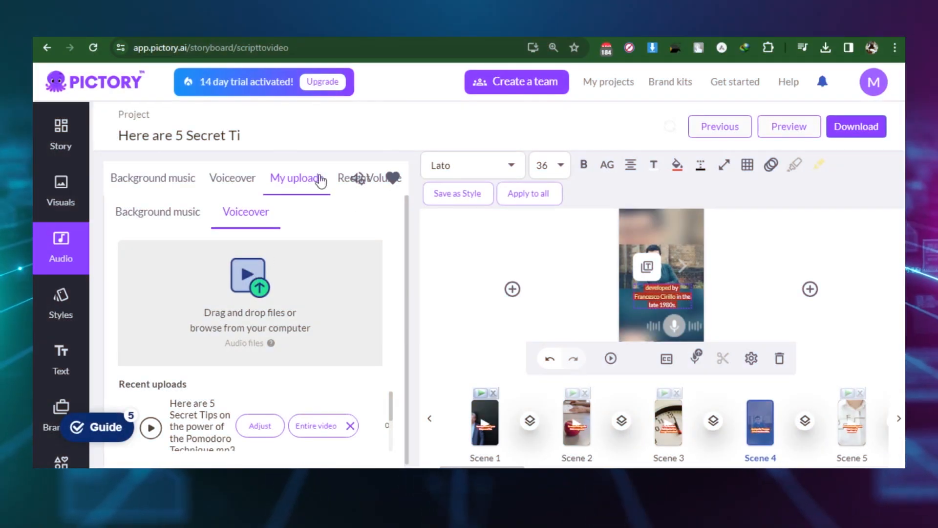
Browse Pixabay's corporate music, and in Pictory upload and apply happy-day-113985.mp3 as the project's background music
left_click(164, 215)
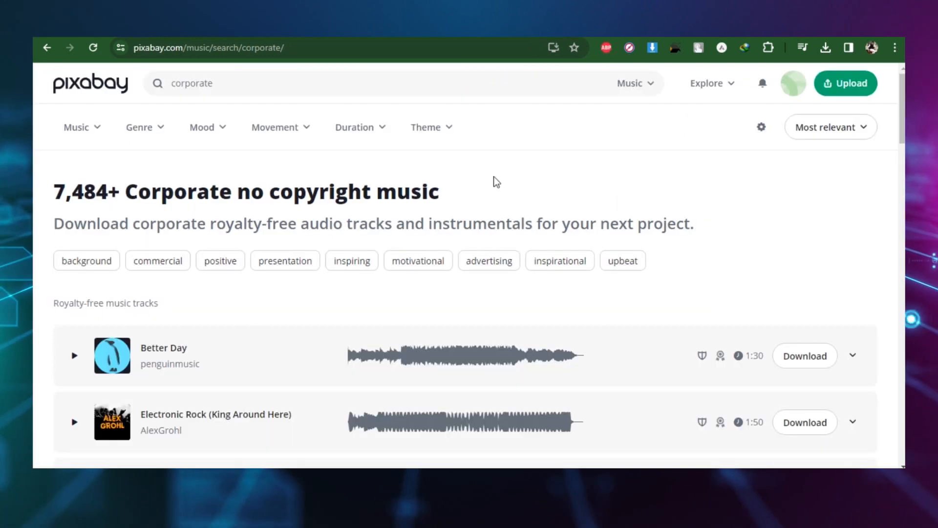
scroll(511, 189, "down", 4)
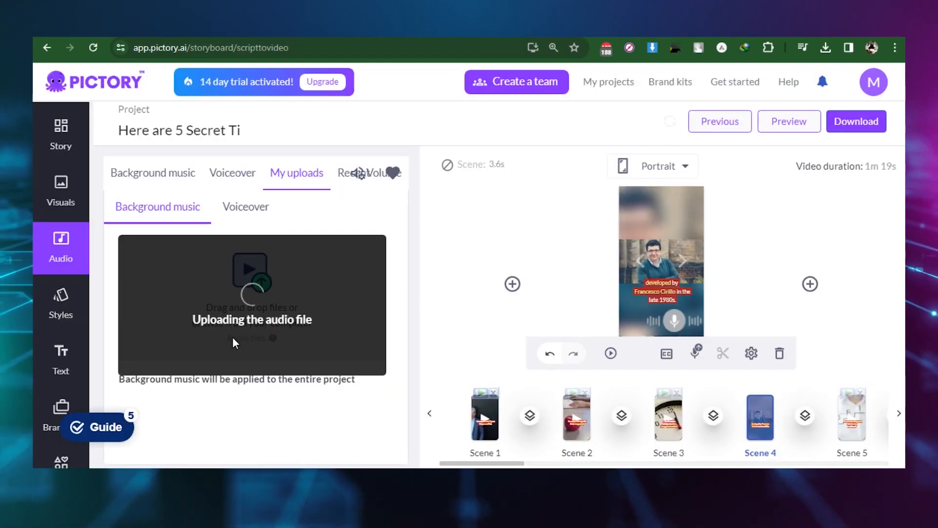
left_click(289, 407)
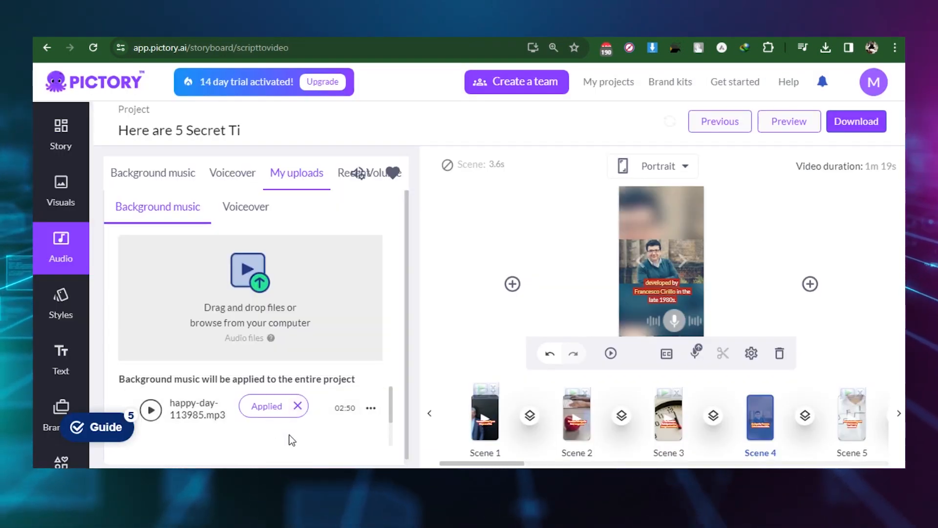
left_click(375, 179)
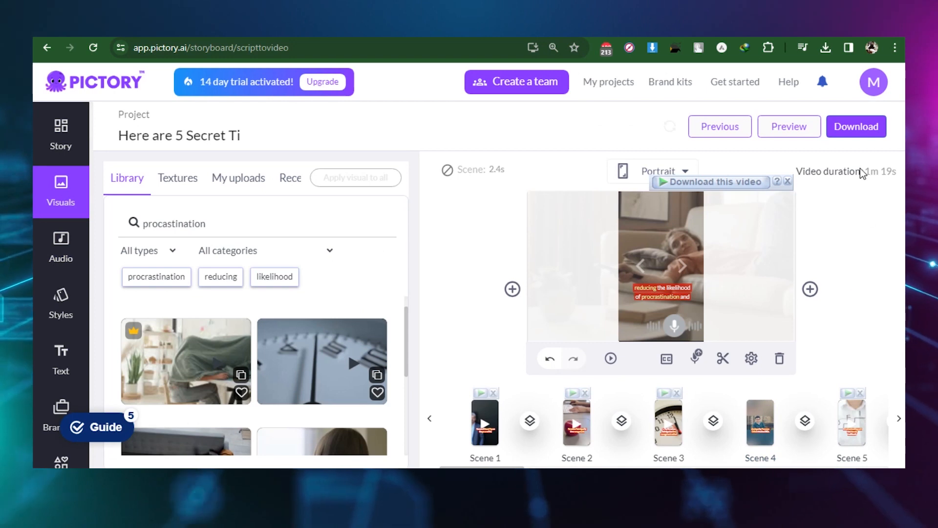
Open the download options for the finished project
left_click(853, 128)
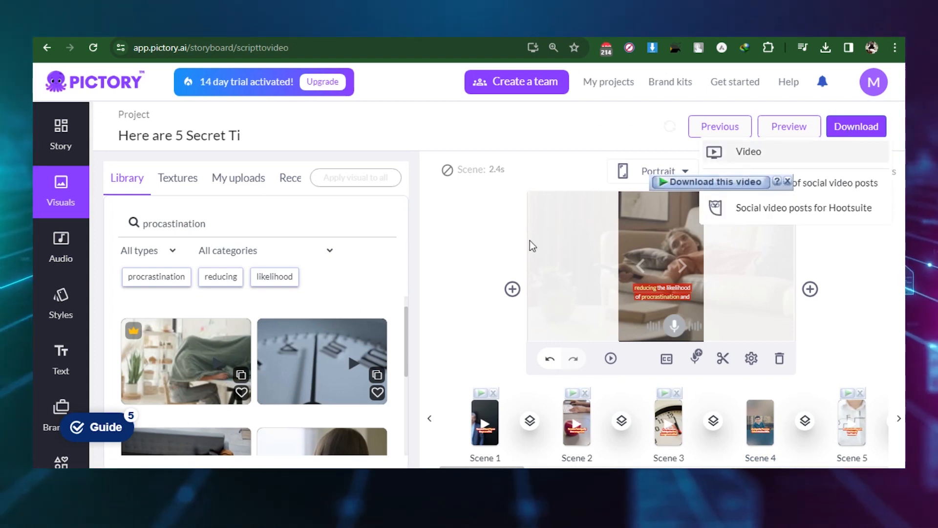